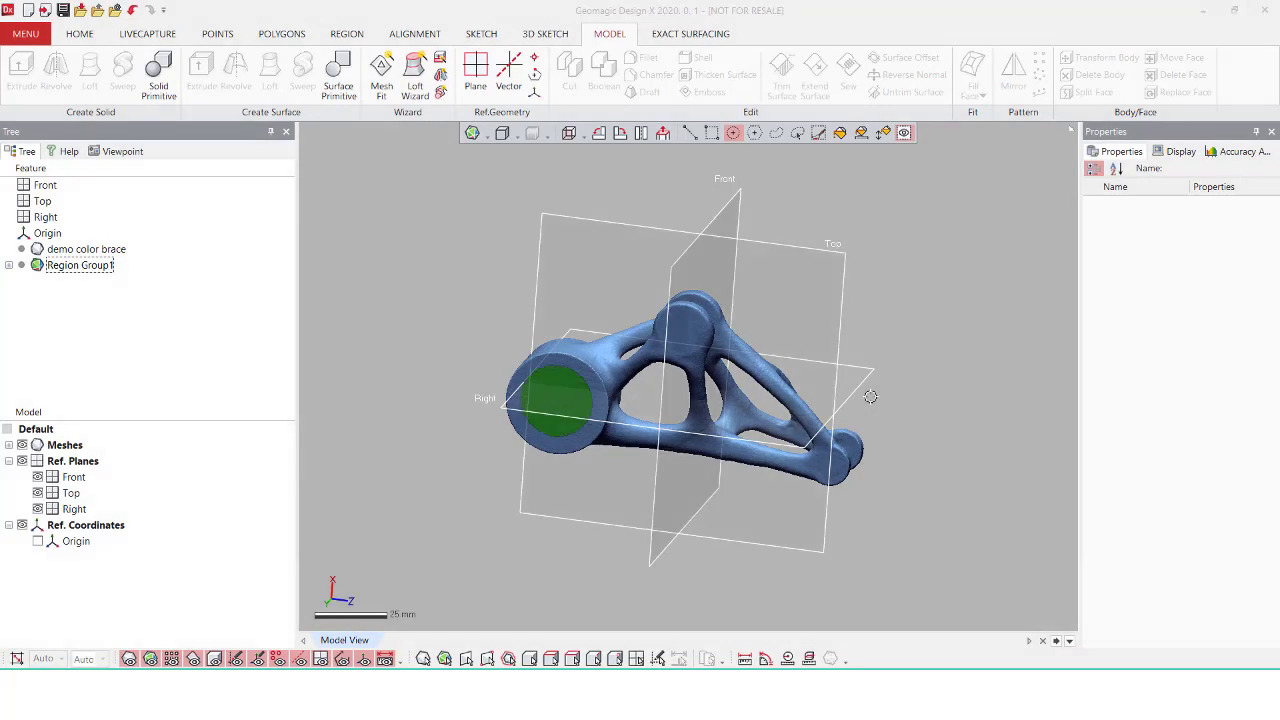
# Hide all reference planes around the brace mesh
pyautogui.scroll(4, 870, 396)
pyautogui.moveTo(914, 389); pyautogui.dragTo(890, 352, button='right')
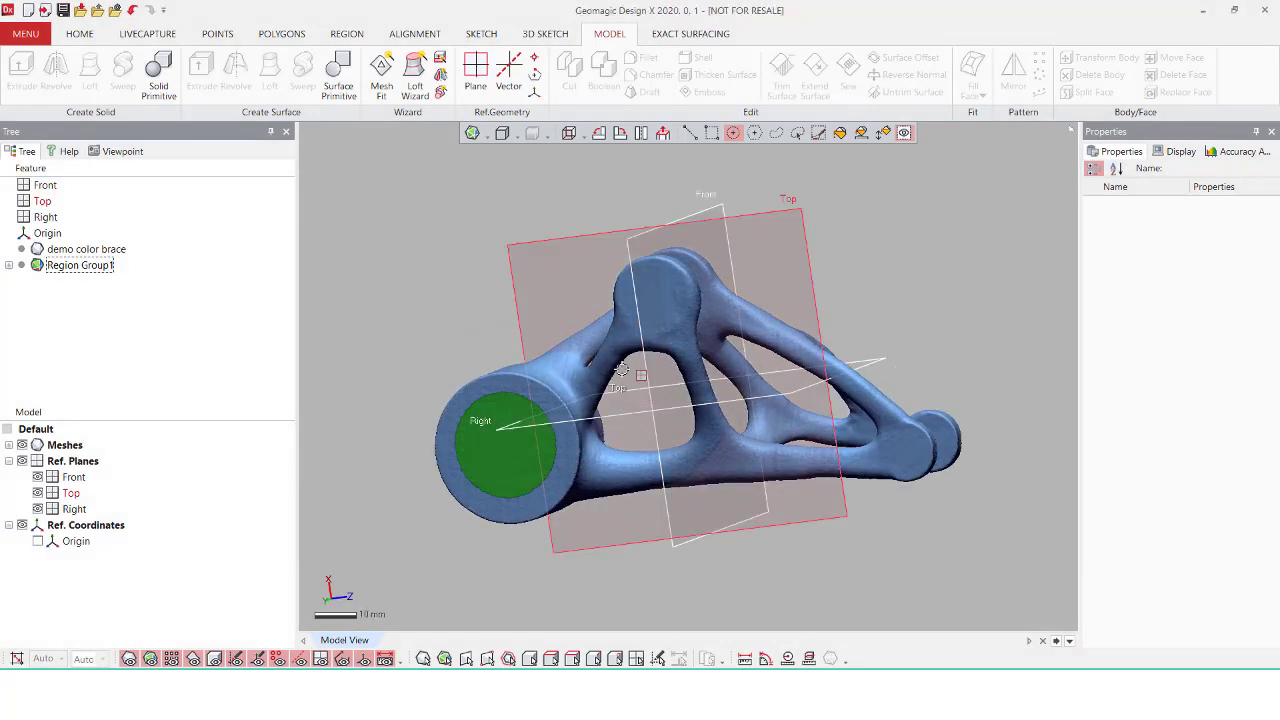
pyautogui.click(22, 461)
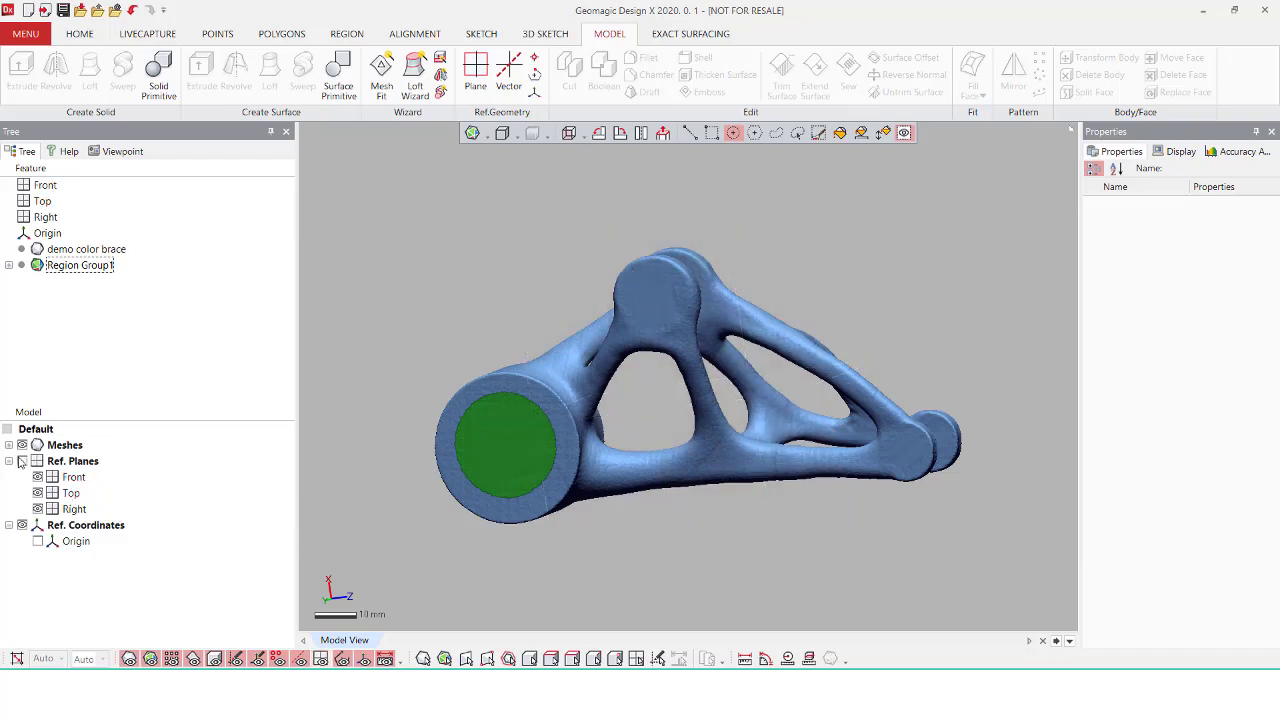
pyautogui.moveTo(889, 351); pyautogui.dragTo(724, 332, button='right')
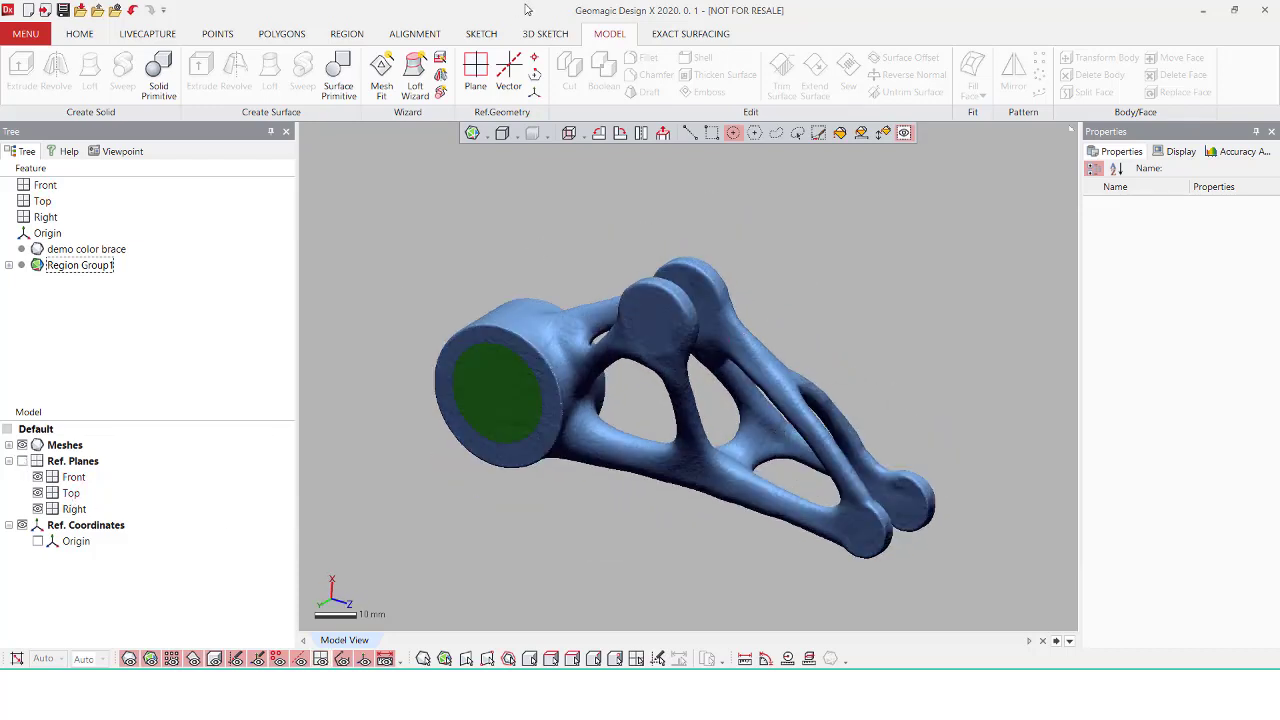
# Auto-surface the whole demo color brace mesh using the Organic method, auto-estimated patch count and adaptive fitting
pyautogui.click(80, 34)
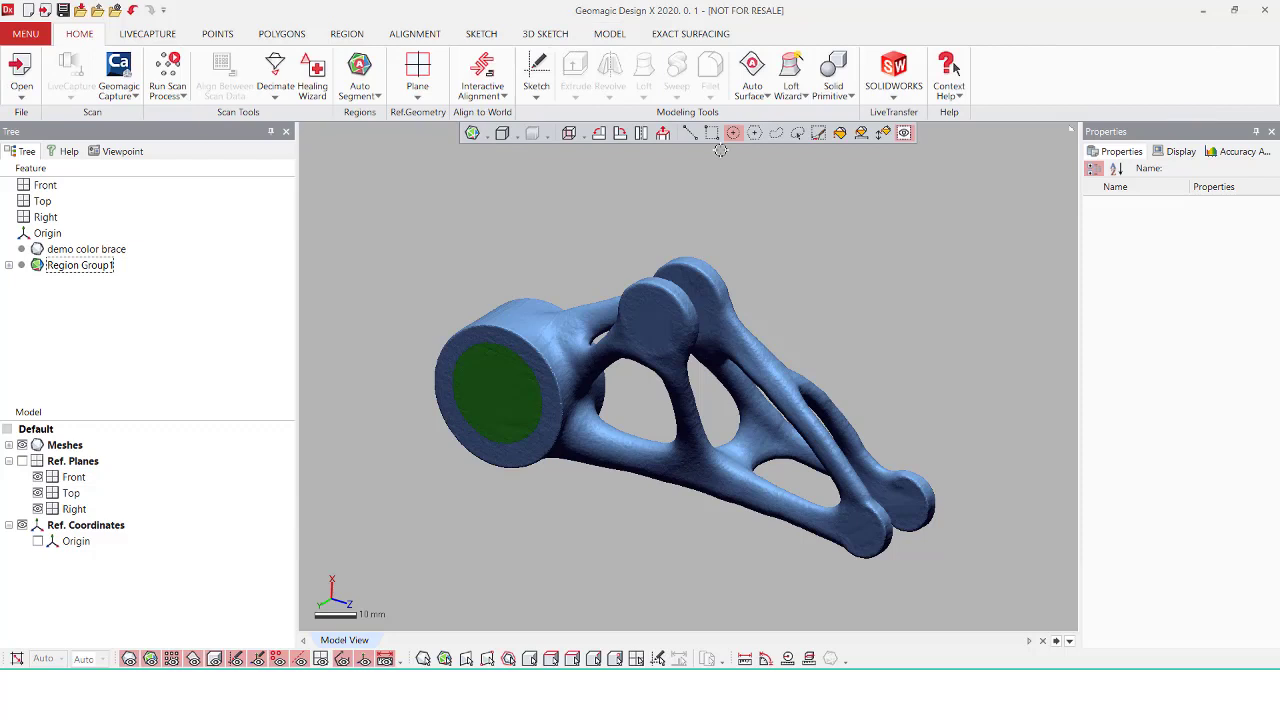
pyautogui.click(752, 75)
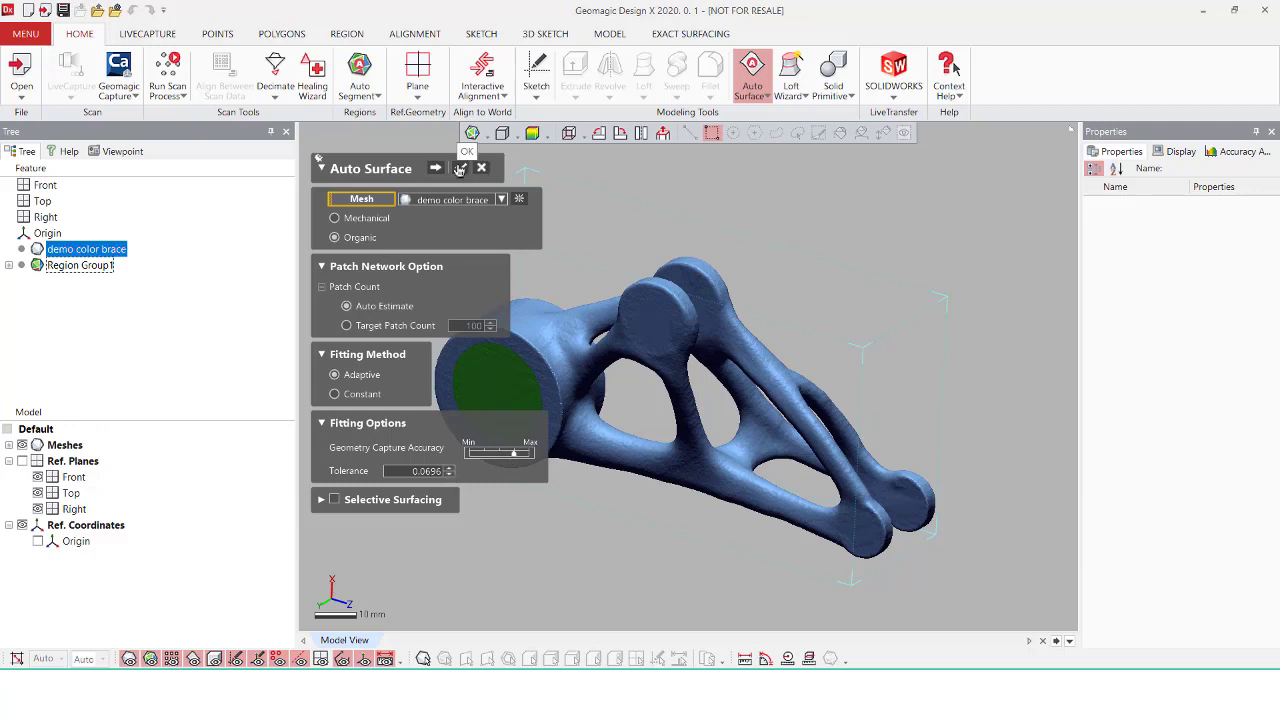
pyautogui.click(459, 168)
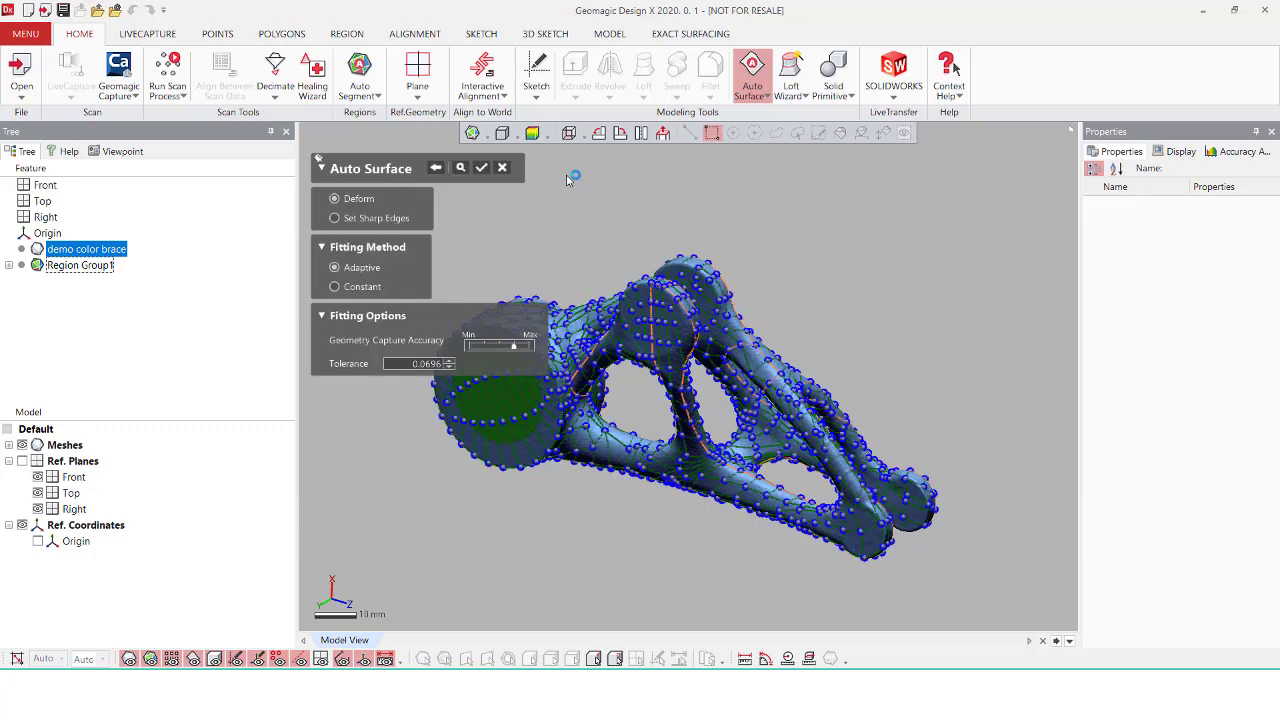
pyautogui.click(481, 168)
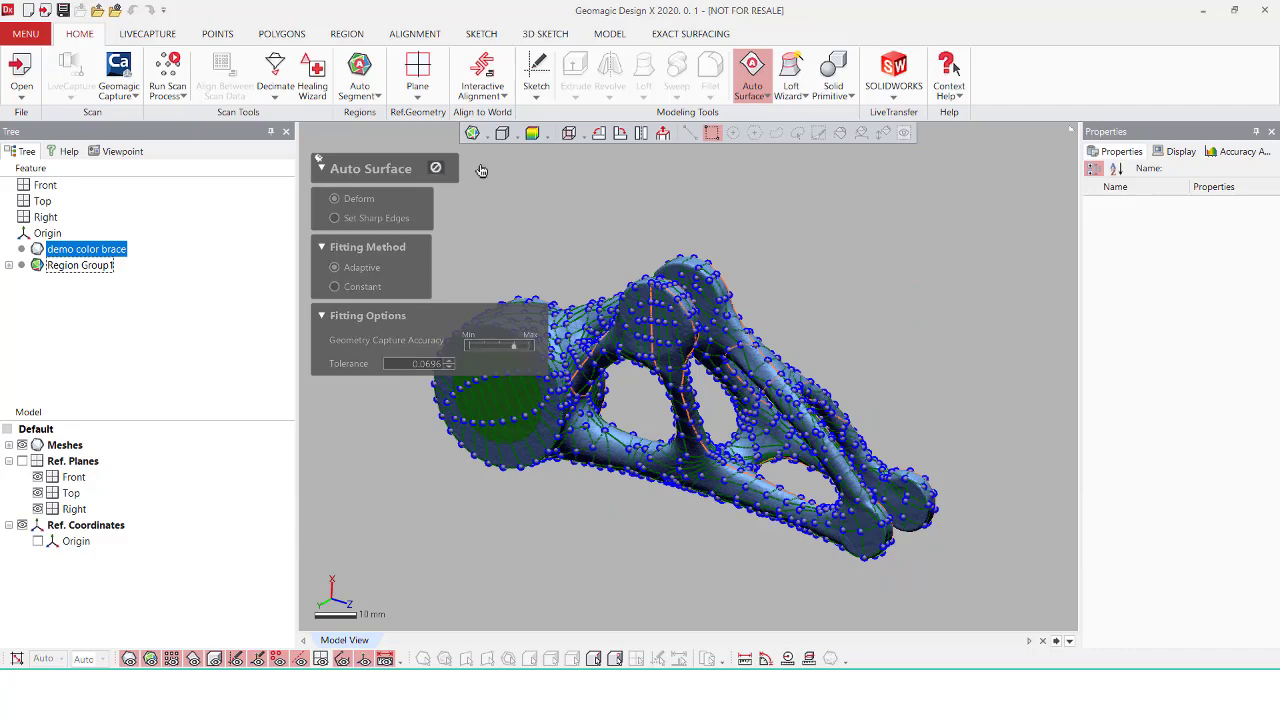
# Examine the auto-surfaced solid body's deviation color map, switch the map off and inspect its patch layout
pyautogui.click(532, 133)
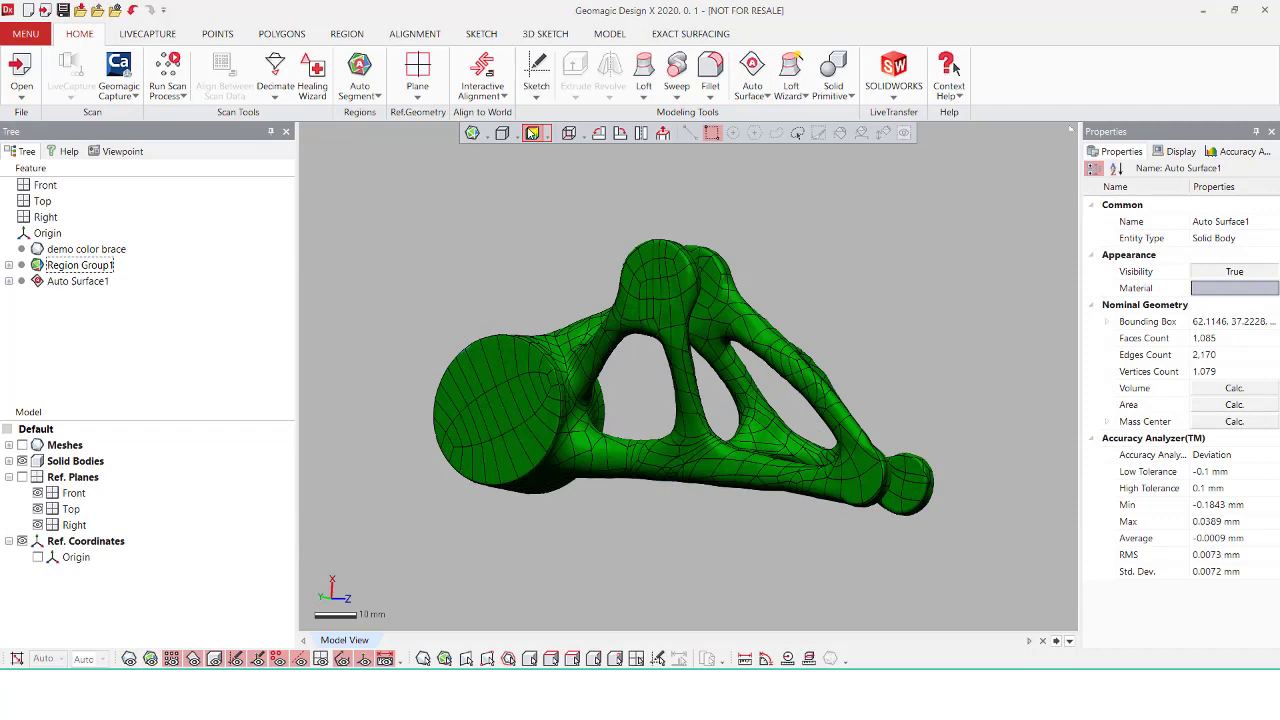
pyautogui.moveTo(590, 388); pyautogui.dragTo(716, 313, button='right')
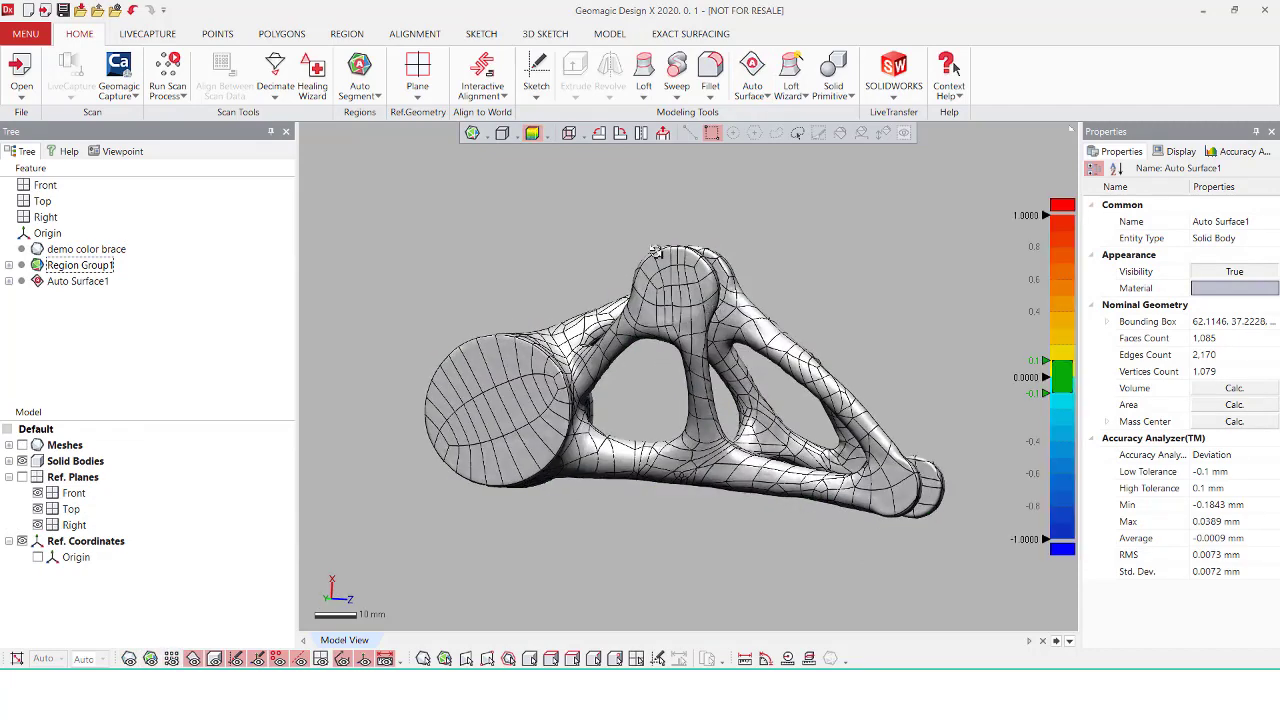
pyautogui.click(532, 133)
pyautogui.moveTo(645, 311); pyautogui.dragTo(547, 411, button='right')
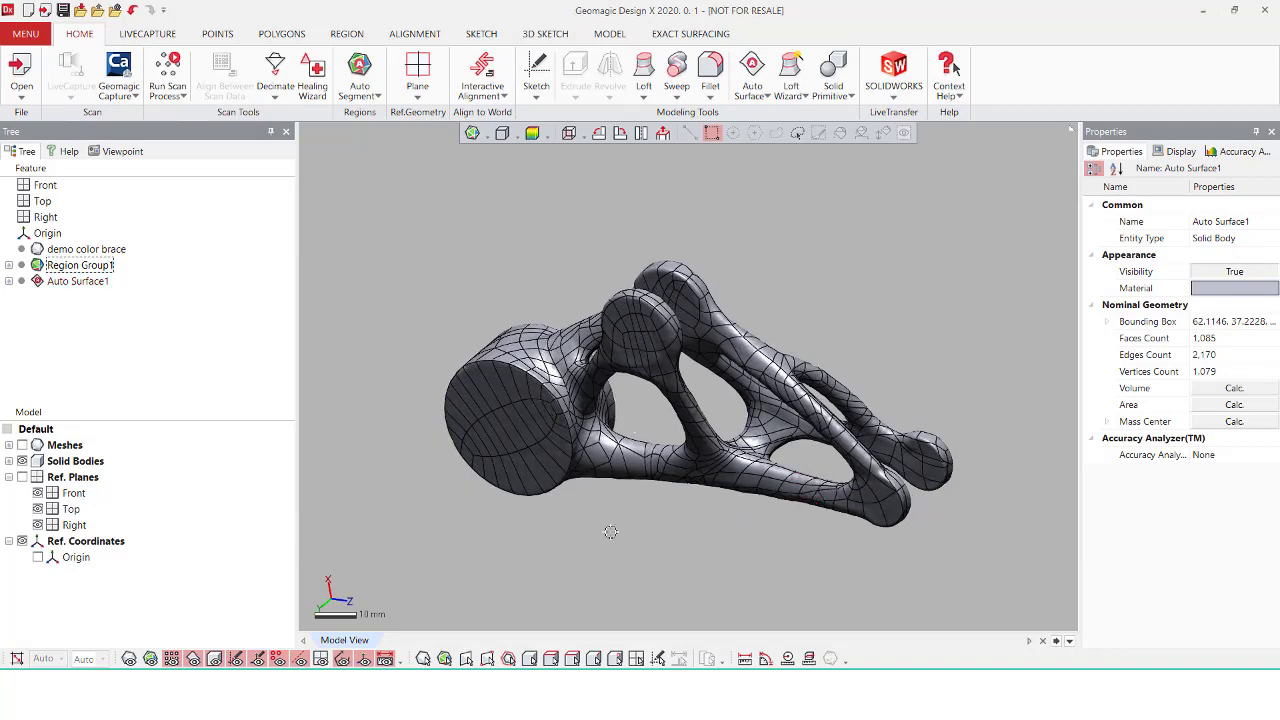
pyautogui.moveTo(690, 540); pyautogui.dragTo(748, 468, button='right')
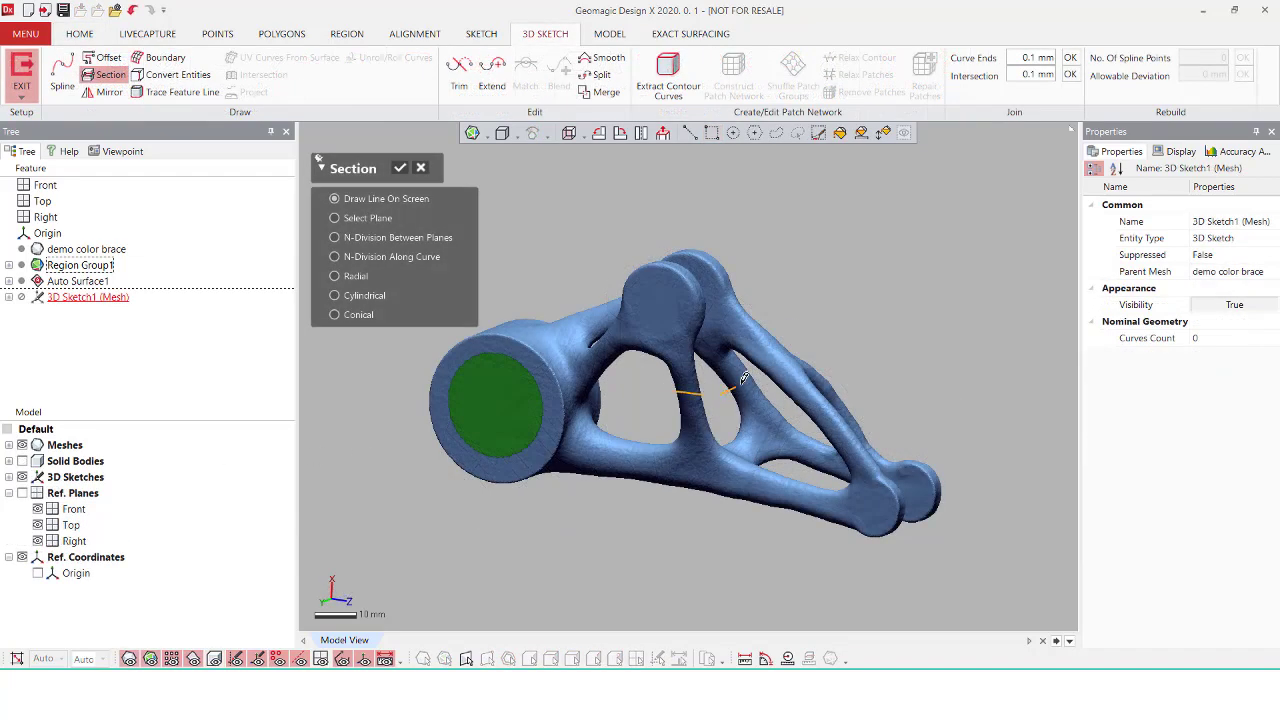
# Draw section curves on the mesh across the struts around the lower branching junction and accept them
pyautogui.moveTo(763, 372); pyautogui.dragTo(829, 419, button='right')
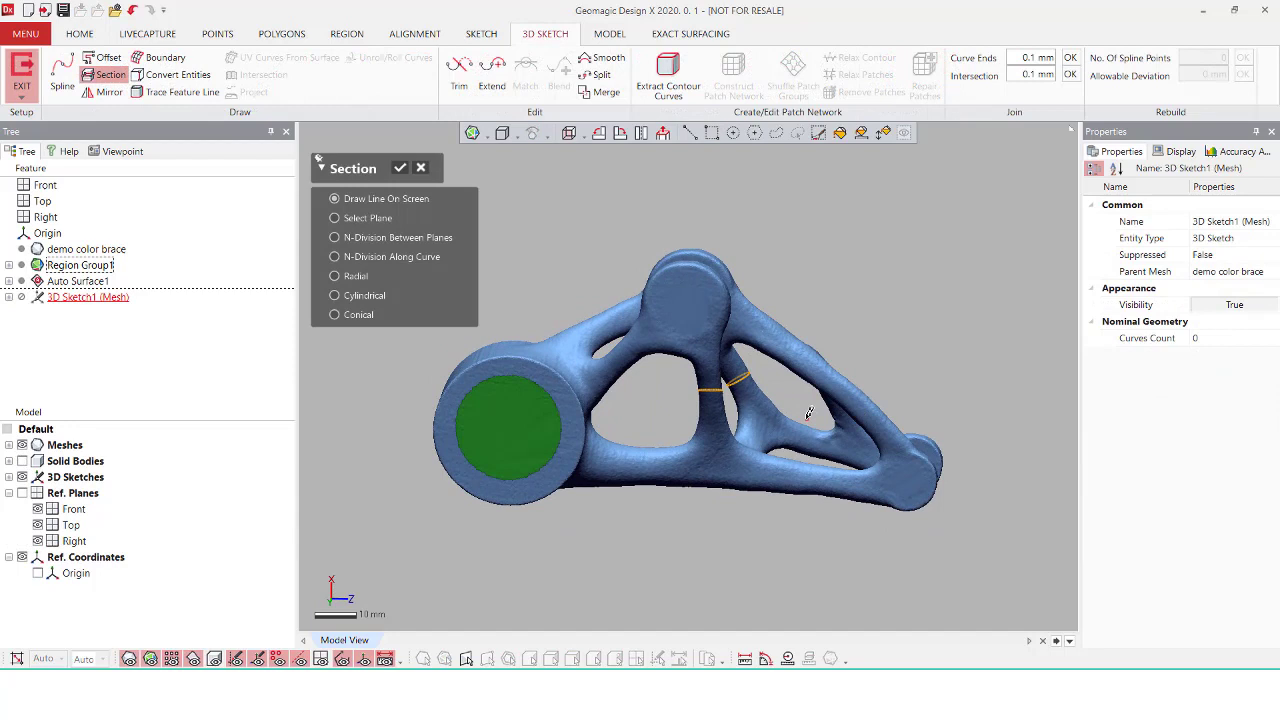
pyautogui.moveTo(805, 463); pyautogui.dragTo(797, 504)
pyautogui.moveTo(655, 497); pyautogui.dragTo(653, 499)
pyautogui.moveTo(653, 499)
pyautogui.mouseDown(button='right')
pyautogui.moveTo(720, 480)
pyautogui.moveTo(571, 463)
pyautogui.mouseUp(button='right')
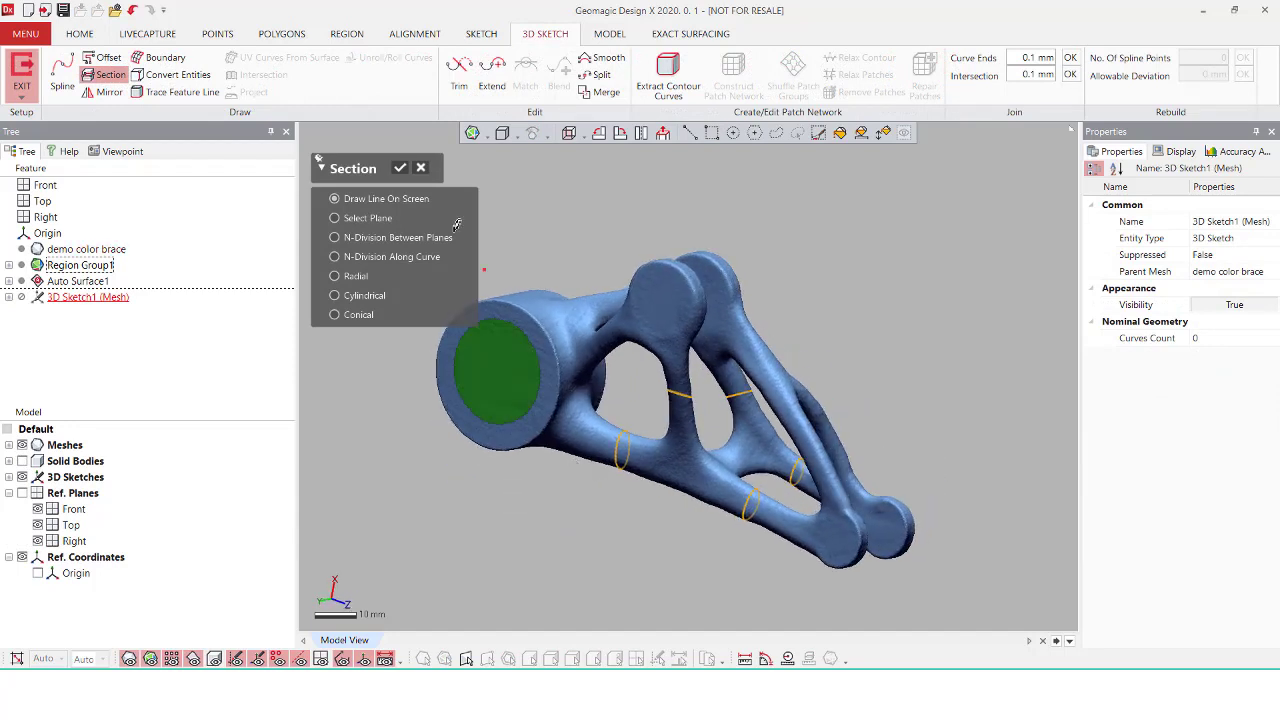
pyautogui.click(400, 171)
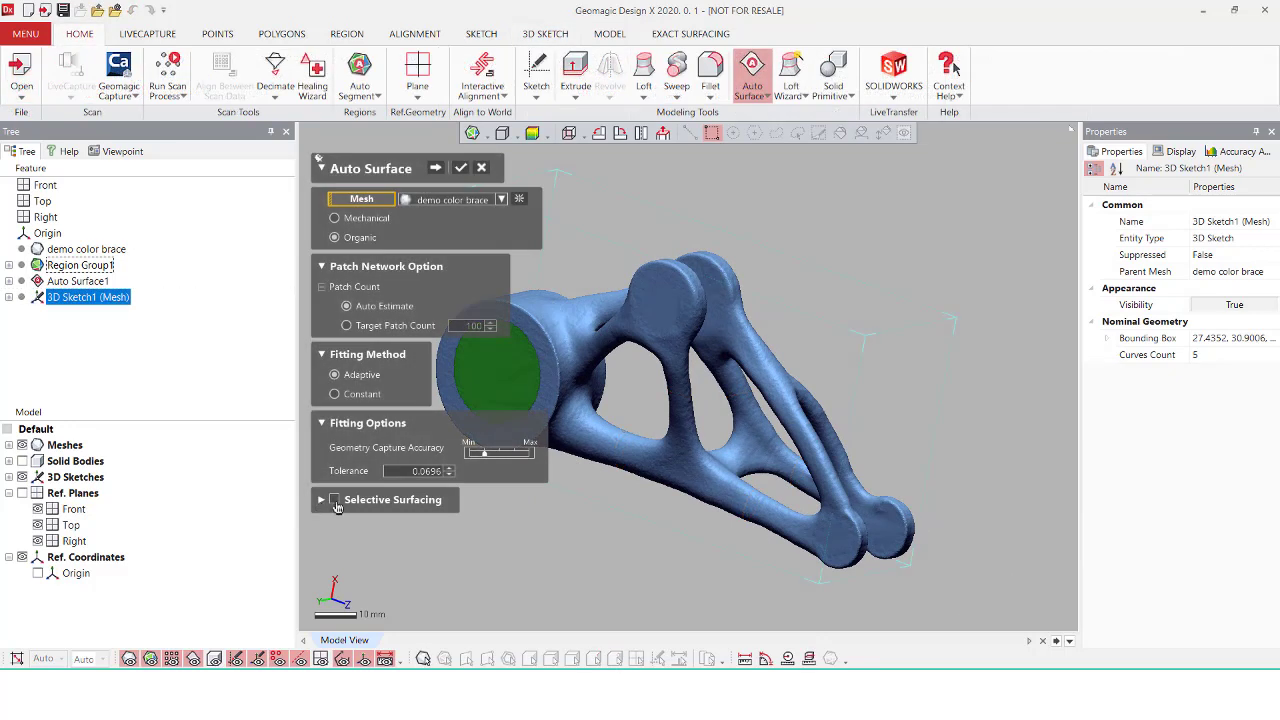
# Enable selective surfacing by boundary curves in Auto Surface and pick all five section curves as mesh curves
pyautogui.click(335, 500)
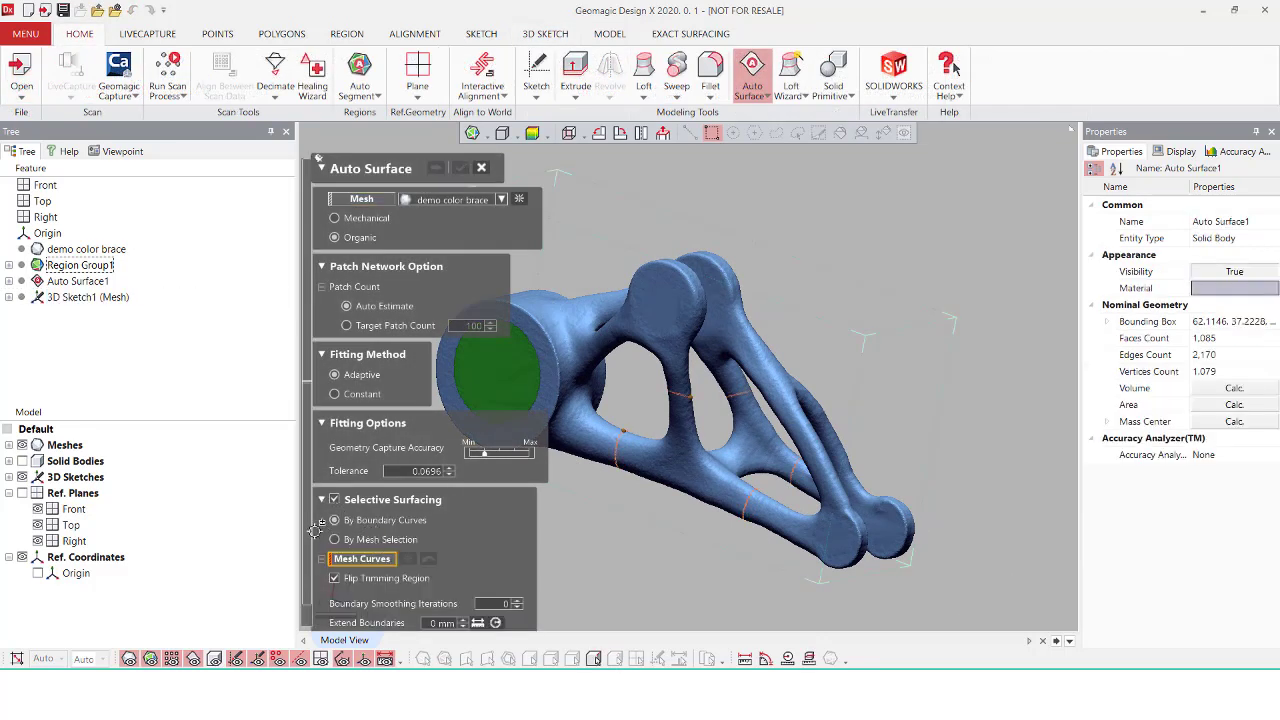
pyautogui.scroll(-1, 316, 530)
pyautogui.moveTo(584, 316); pyautogui.dragTo(888, 577)
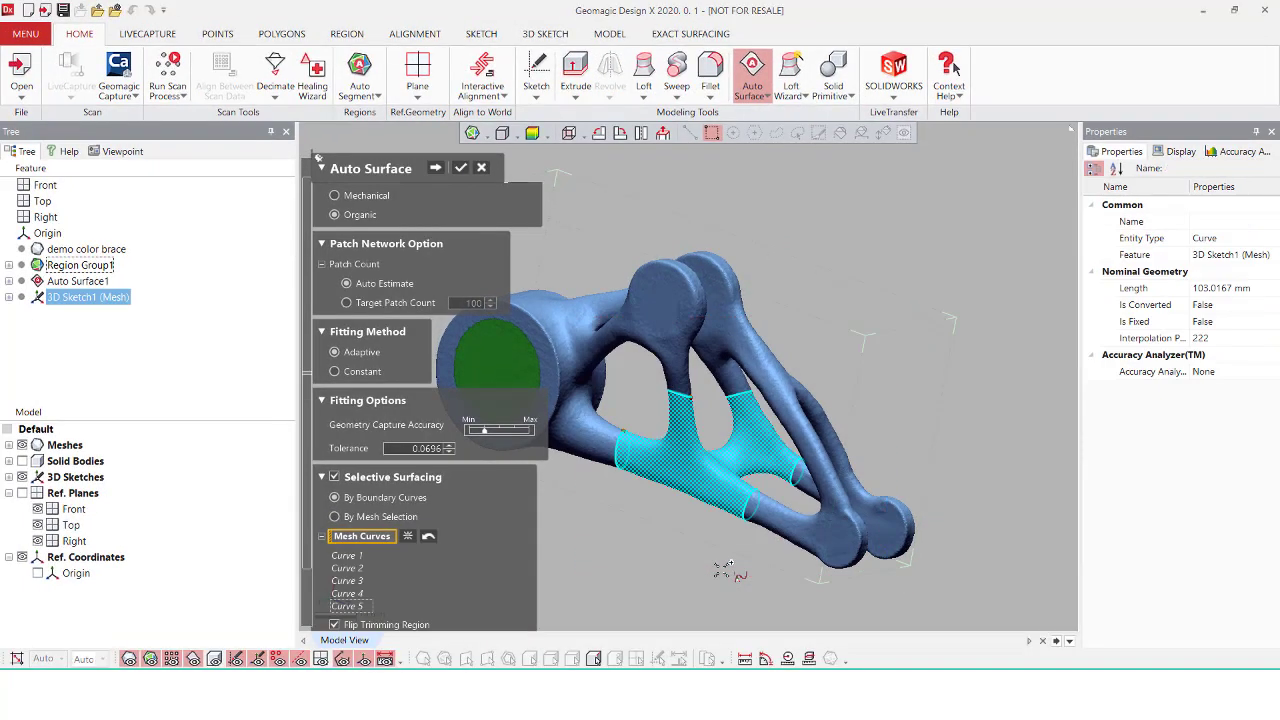
pyautogui.moveTo(737, 531); pyautogui.dragTo(834, 431, button='right')
pyautogui.scroll(-3, 307, 551)
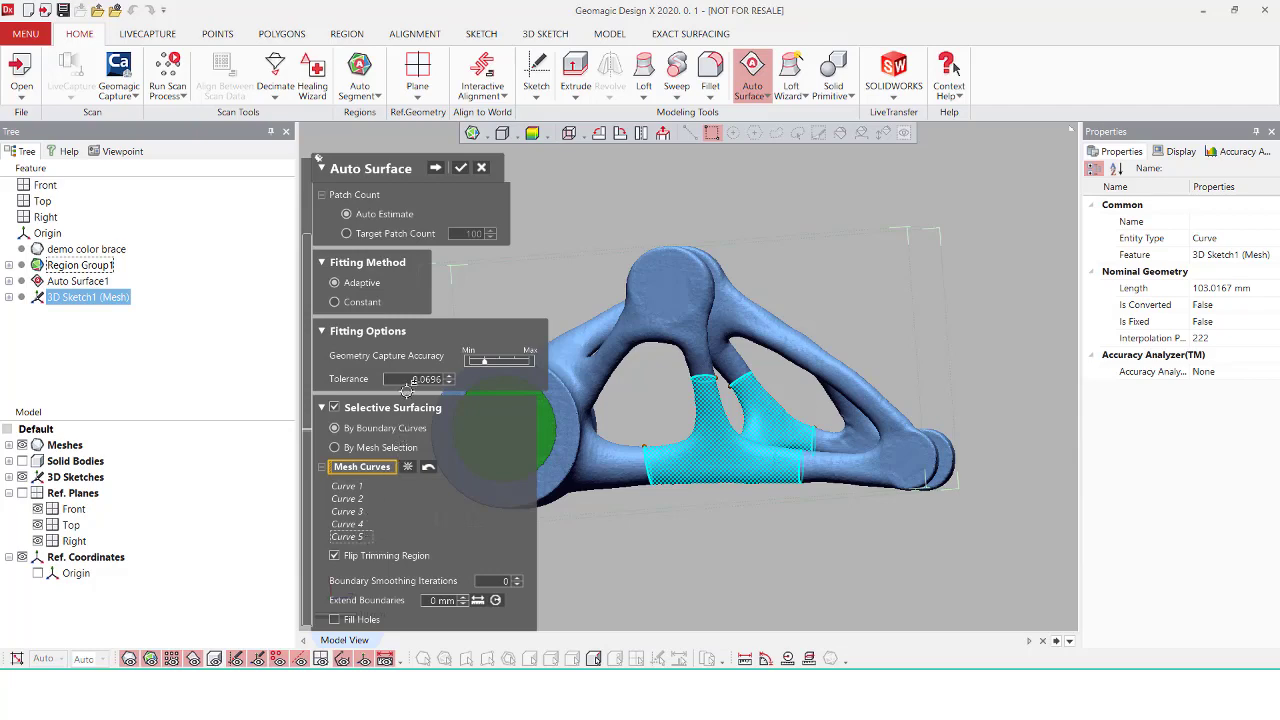
# Generate the patch network on the trimmed junction mesh and fit the surface with the Adaptive method
pyautogui.click(436, 168)
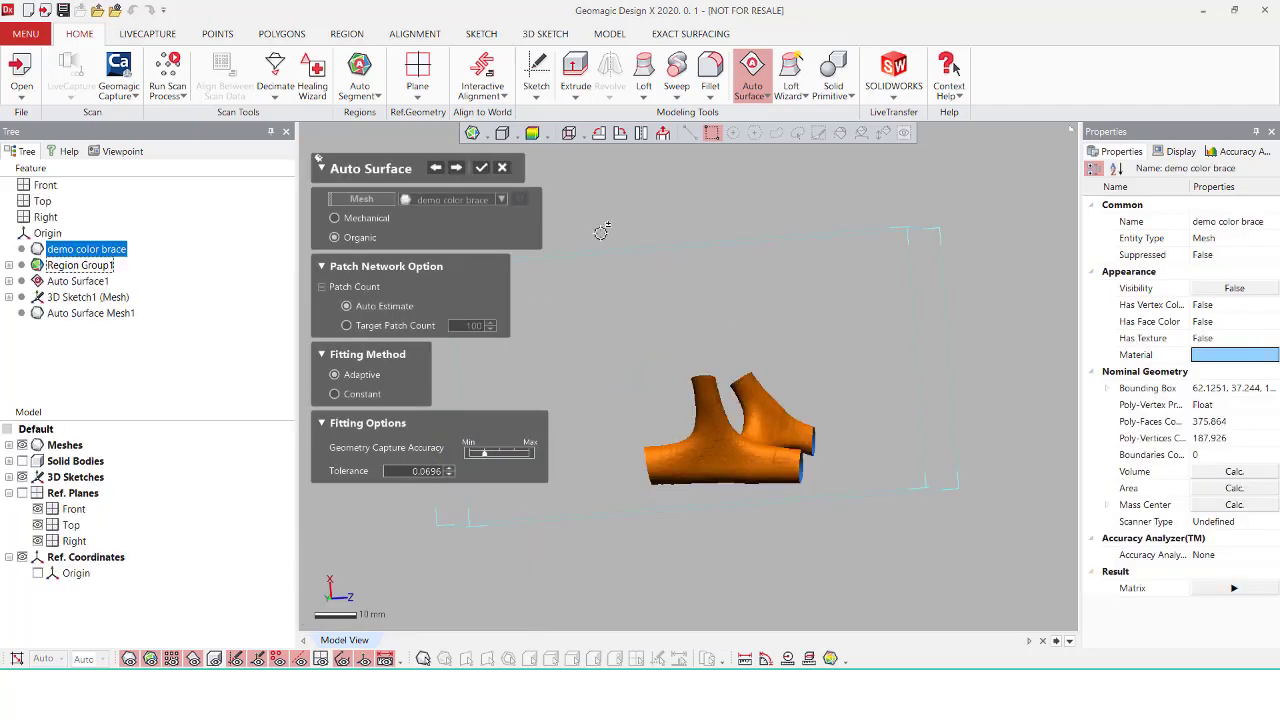
pyautogui.moveTo(611, 603); pyautogui.dragTo(526, 537, button='right')
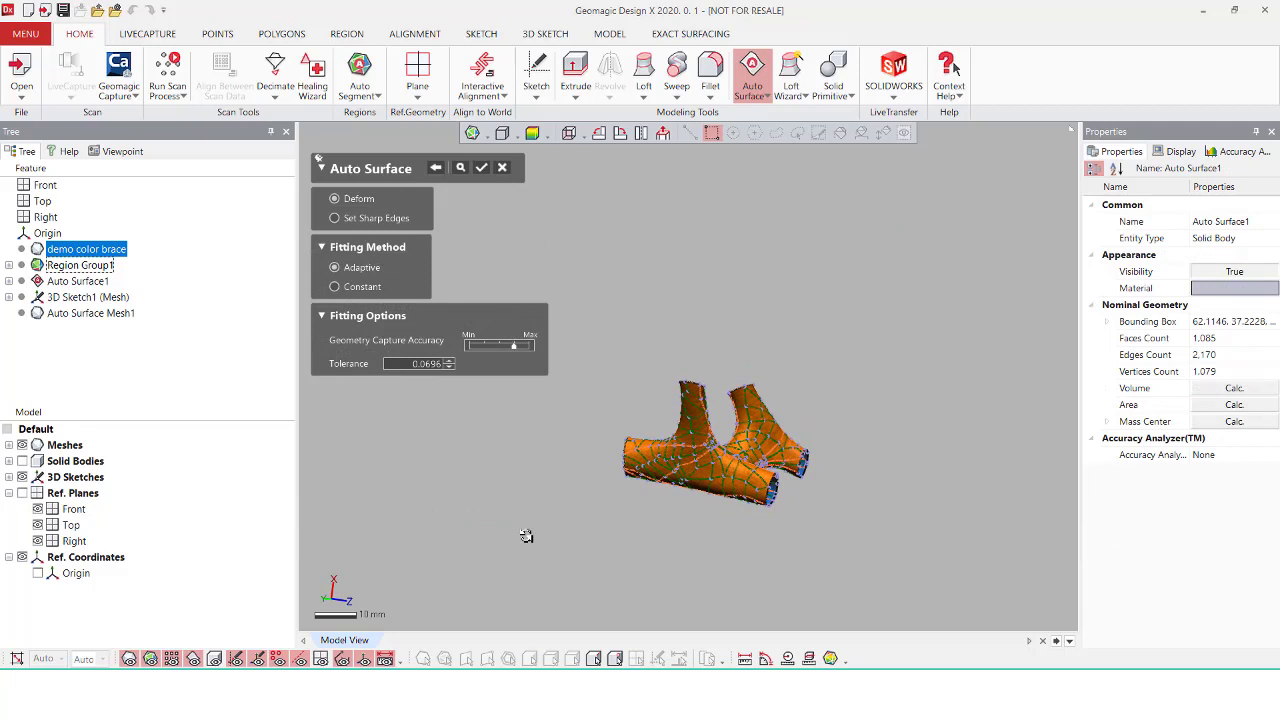
pyautogui.click(481, 167)
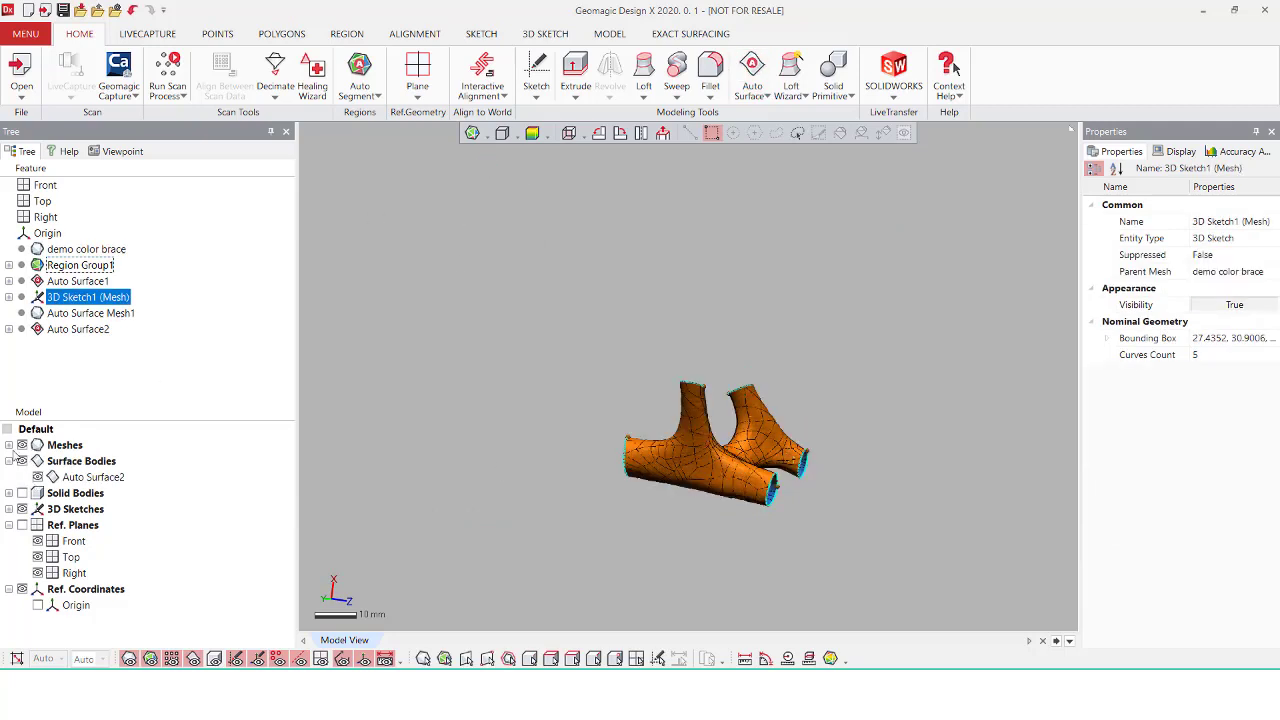
# Hide Auto Surface Mesh1 and display the deviation color map on the fitted junction surface
pyautogui.click(9, 445)
pyautogui.click(38, 478)
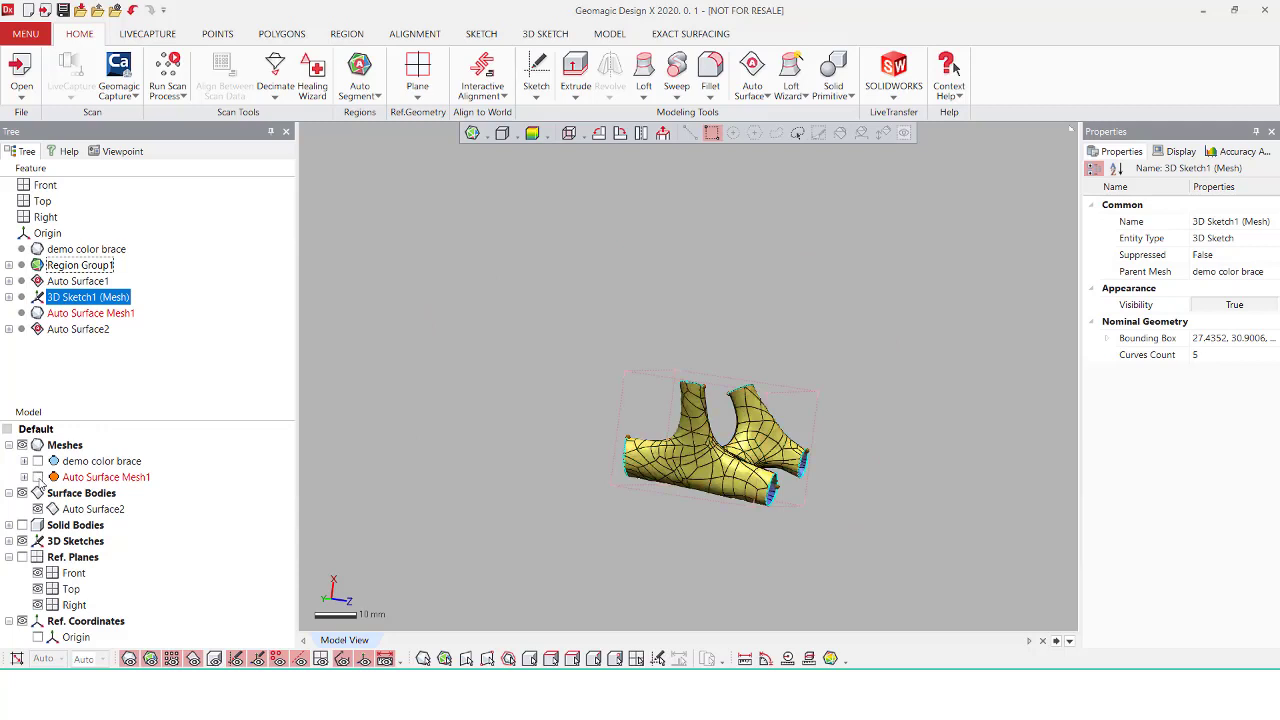
pyautogui.click(369, 329)
pyautogui.moveTo(369, 329)
pyautogui.mouseDown(button='right')
pyautogui.moveTo(400, 425)
pyautogui.moveTo(526, 423)
pyautogui.moveTo(551, 374)
pyautogui.moveTo(547, 297)
pyautogui.mouseUp(button='right')
pyautogui.click(530, 134)
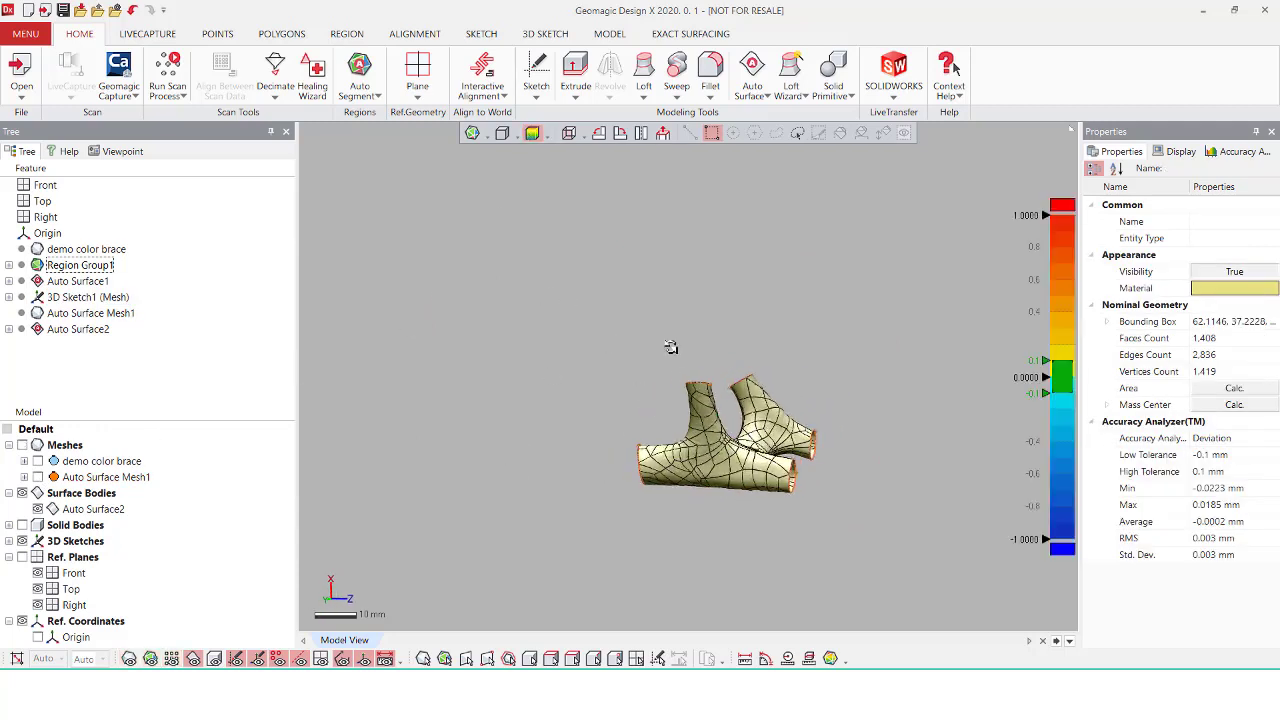
pyautogui.moveTo(684, 363); pyautogui.dragTo(663, 363, button='right')
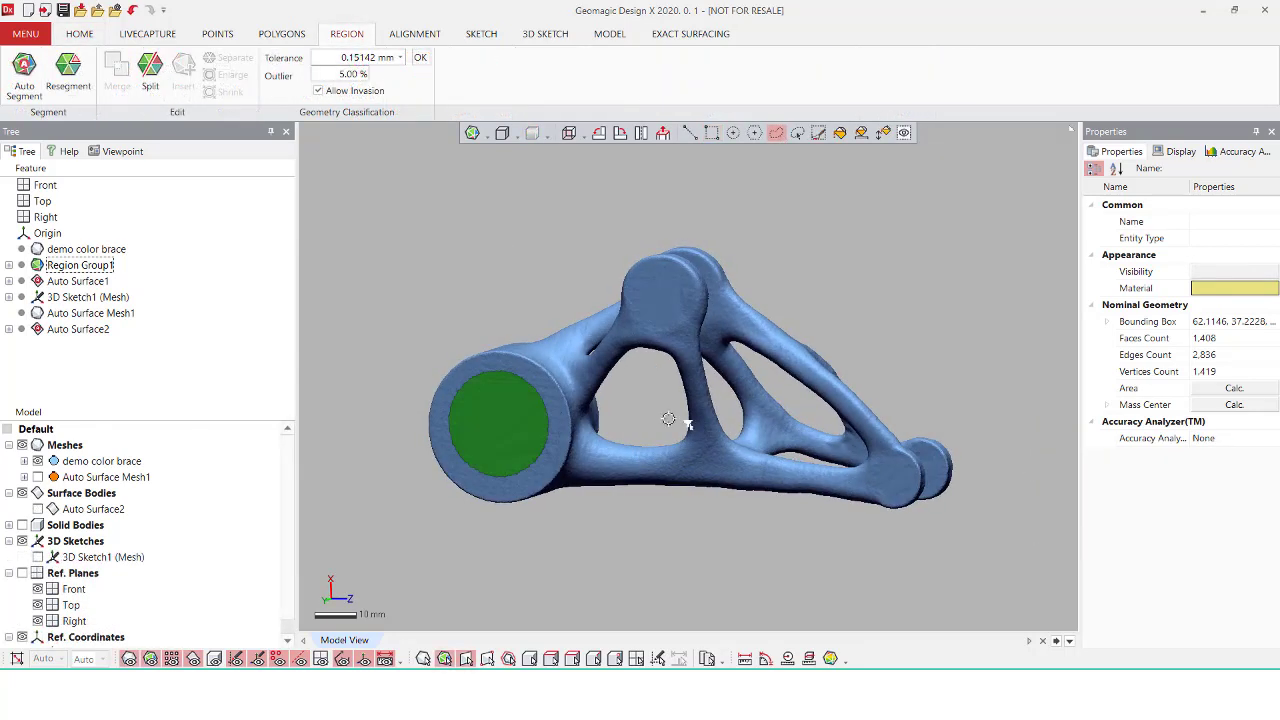
# Separate the lower branching junction as its own mesh region and auto-surface it by mesh selection
pyautogui.moveTo(648, 404)
pyautogui.mouseDown()
pyautogui.moveTo(752, 371)
pyautogui.moveTo(790, 382)
pyautogui.moveTo(828, 436)
pyautogui.moveTo(766, 508)
pyautogui.moveTo(630, 497)
pyautogui.mouseUp()
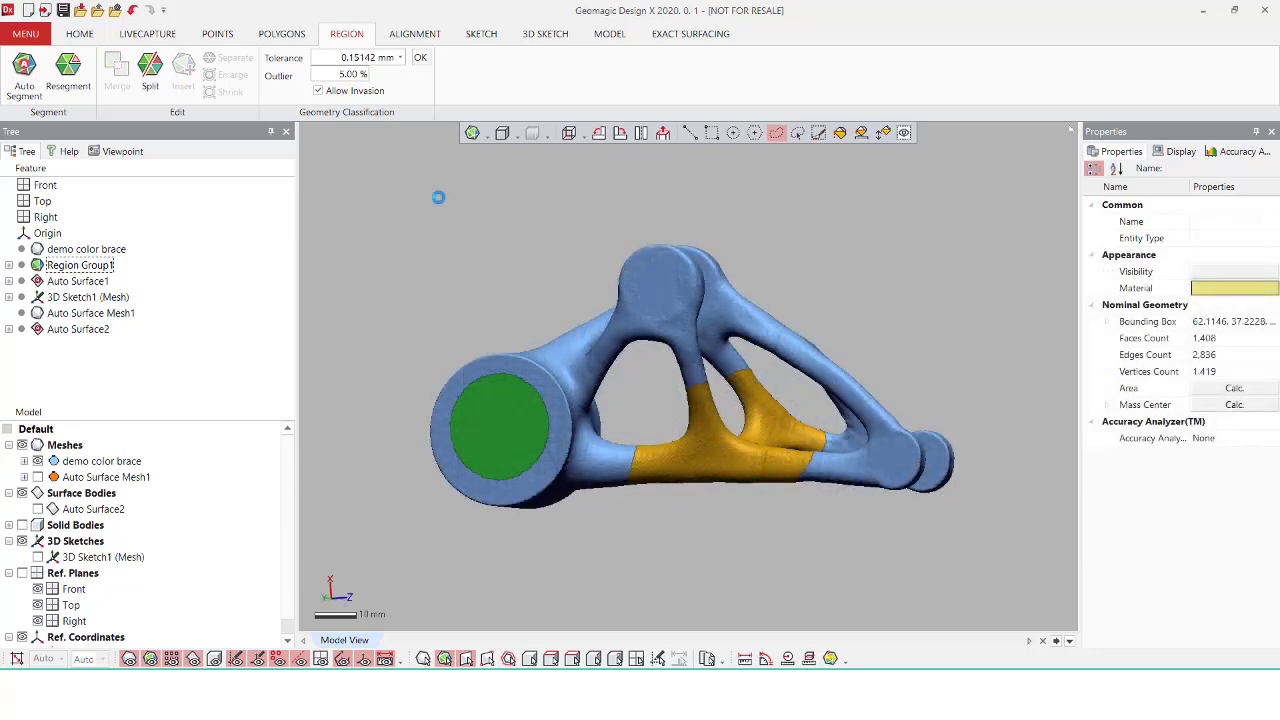
pyautogui.scroll(-2, 310, 590)
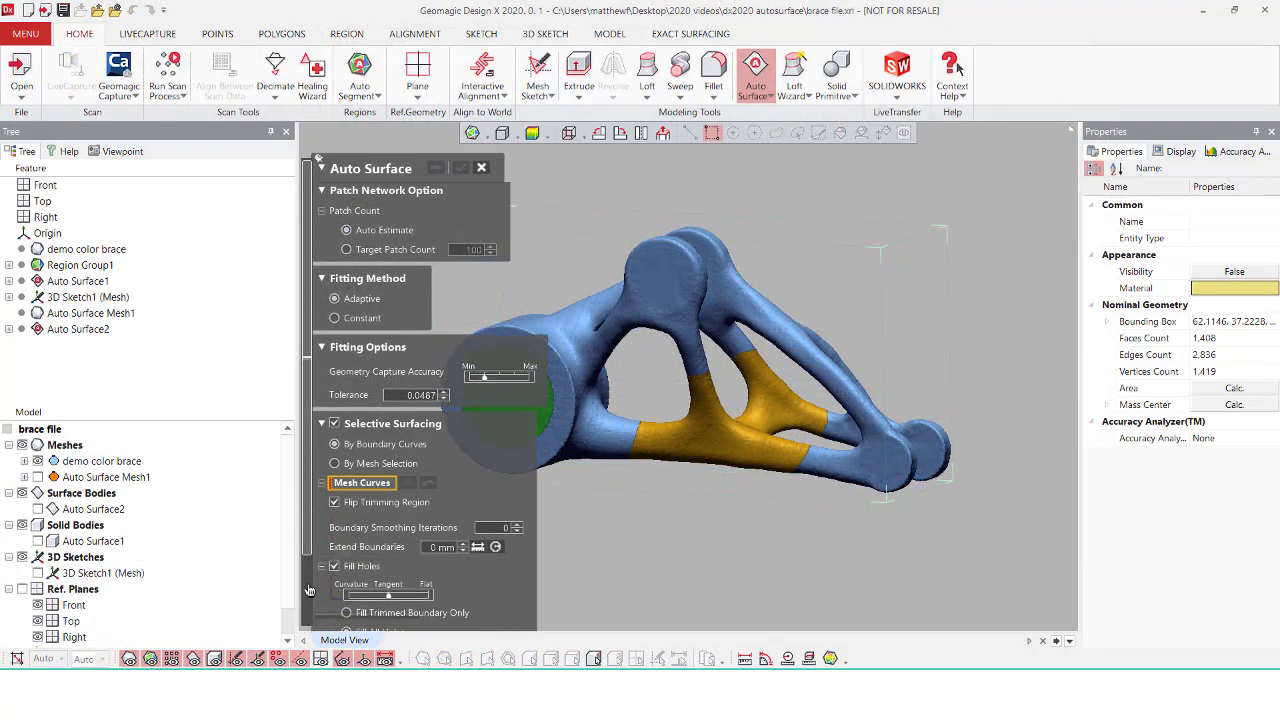
pyautogui.click(368, 460)
pyautogui.click(737, 437)
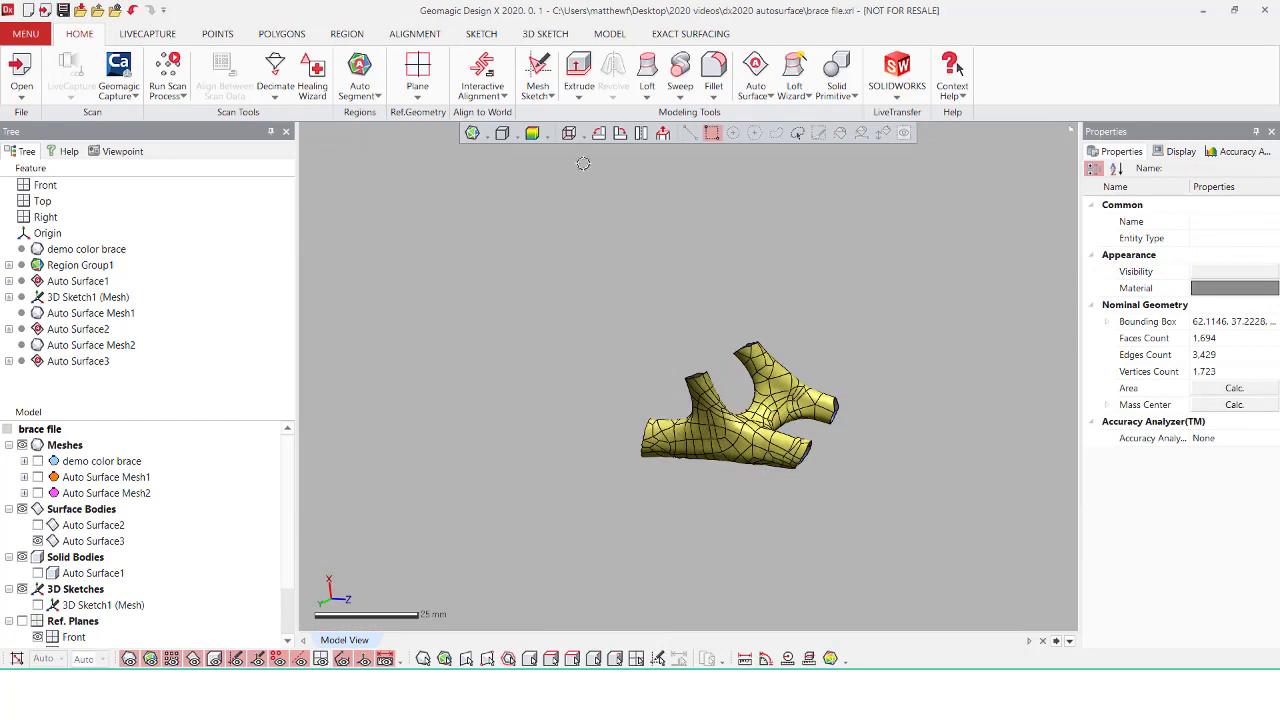
# Check the deviation of the surface made from the selected mesh region
pyautogui.click(531, 137)
pyautogui.moveTo(637, 314); pyautogui.dragTo(717, 347, button='right')
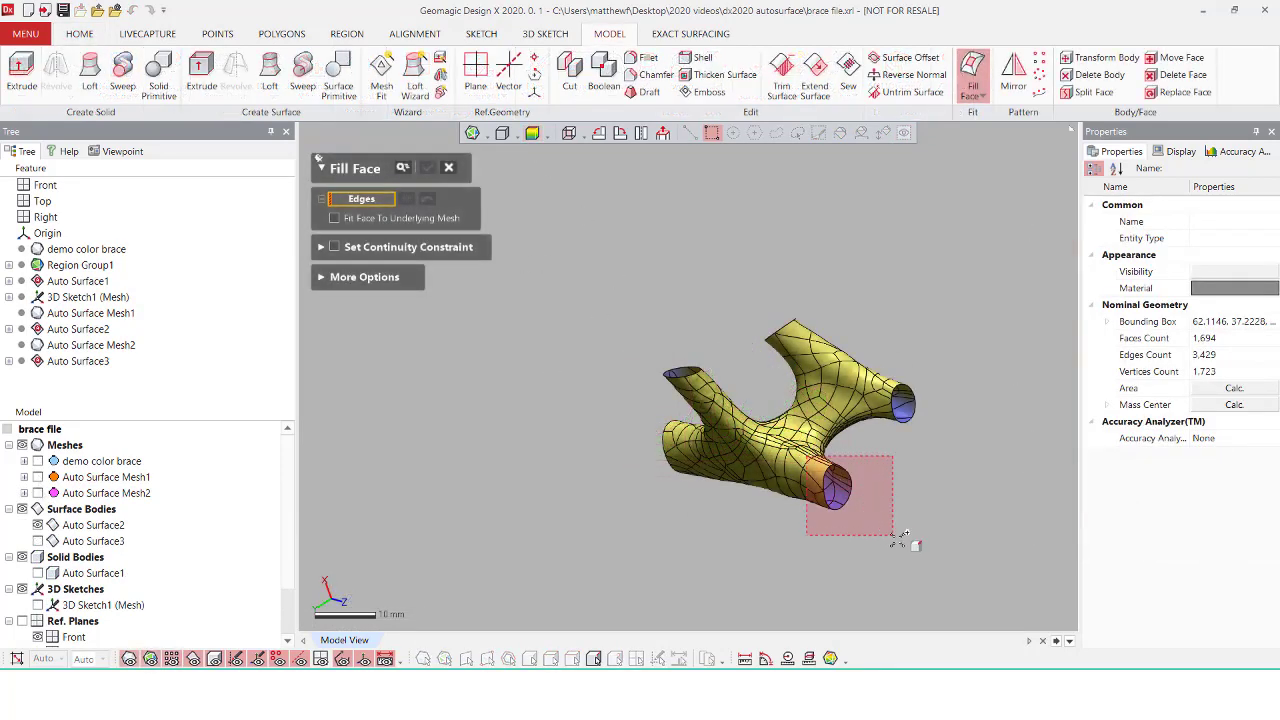
# Cap the open ends of the Auto Surface2 body with Fill Face using their boundary edges
pyautogui.click(848, 500)
pyautogui.click(430, 170)
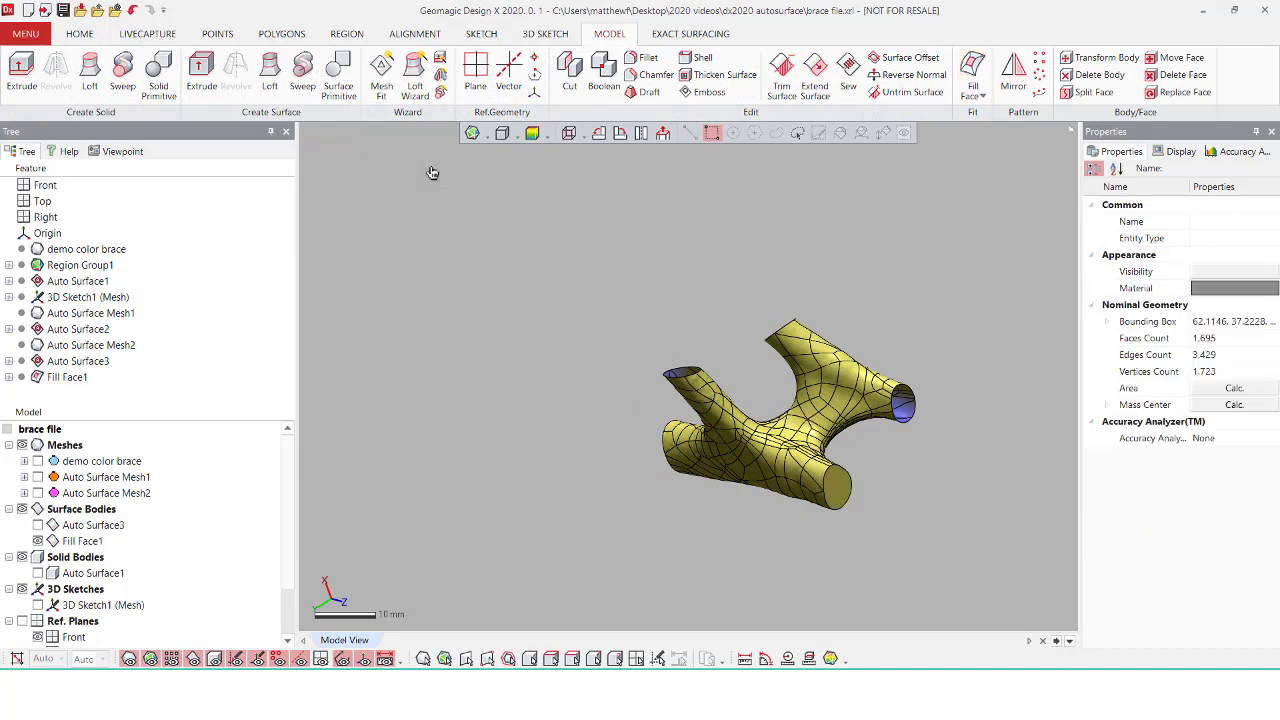
pyautogui.moveTo(705, 255); pyautogui.dragTo(731, 266, button='right')
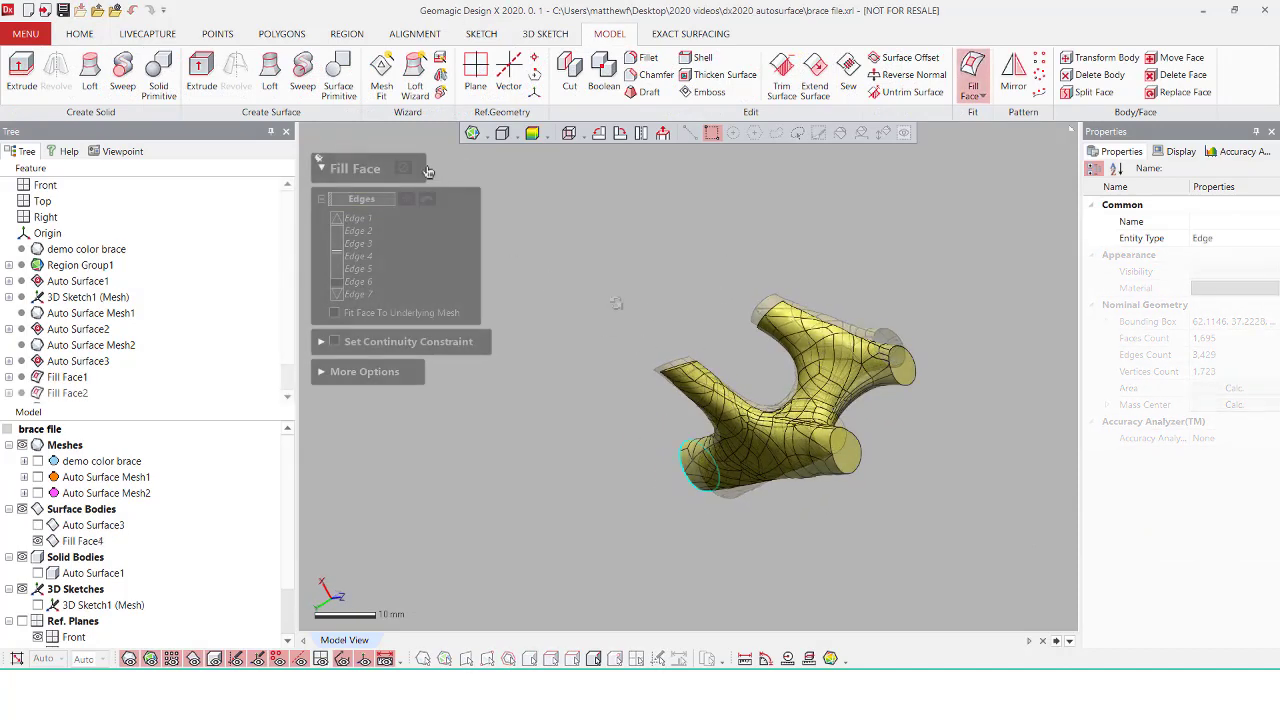
pyautogui.click(428, 172)
# Draw section curves across the lower strut's contour and split the sketch curves at their intersection points with 0.5 mm tolerance
pyautogui.moveTo(442, 327); pyautogui.dragTo(916, 430, button='right')
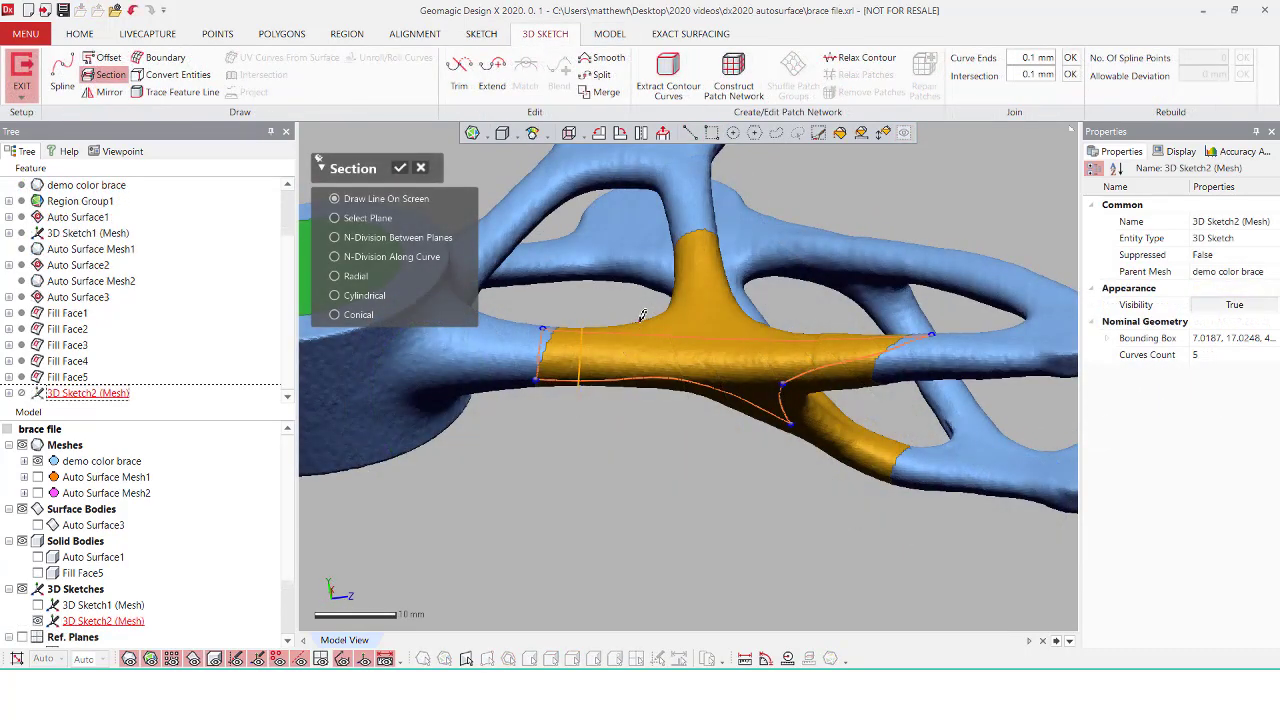
pyautogui.moveTo(693, 320); pyautogui.dragTo(686, 404)
pyautogui.moveTo(754, 323); pyautogui.dragTo(735, 432)
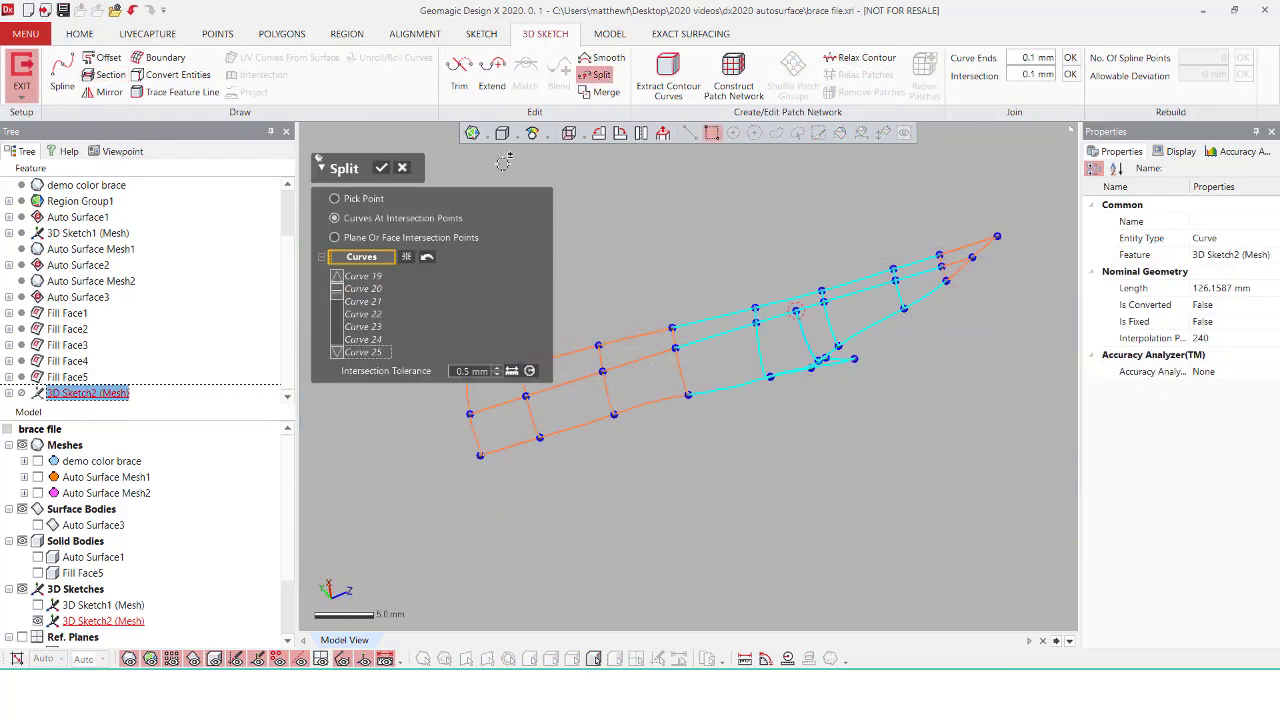
pyautogui.click(381, 167)
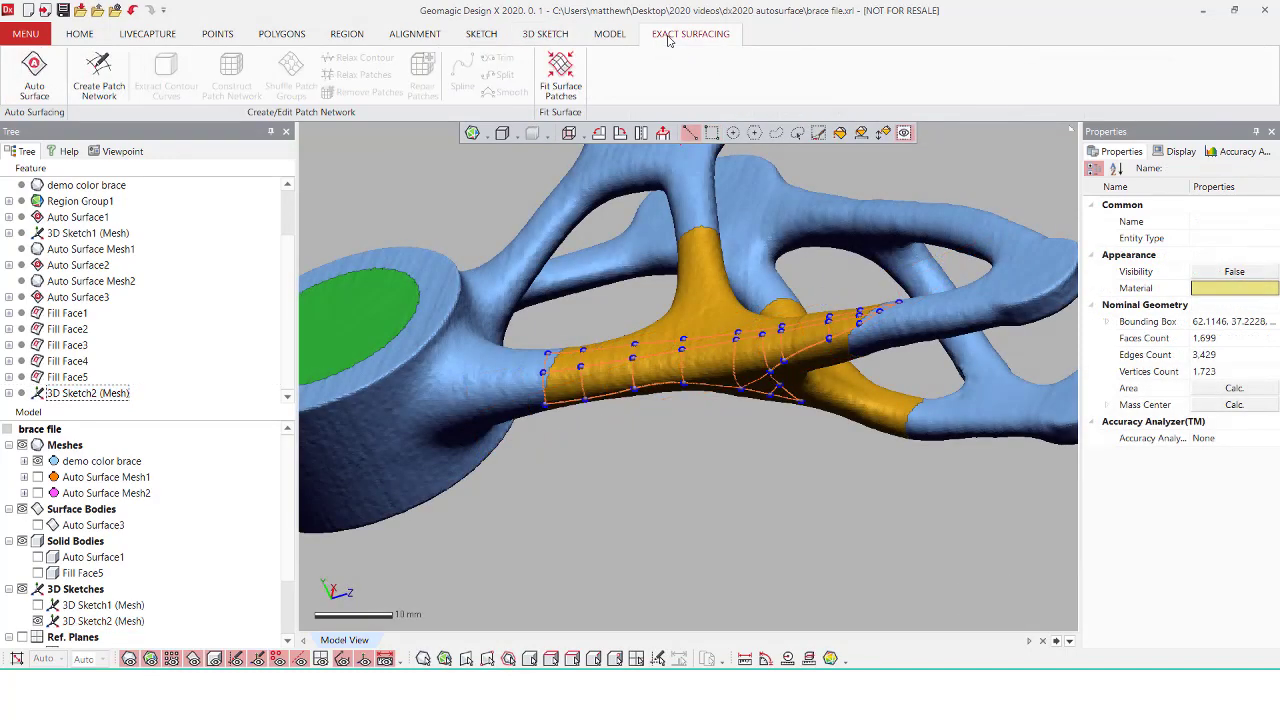
# Fit surface patches to the 3D Sketch2 (Mesh) curve network with adaptive fitting and redisplay the demo color brace mesh
pyautogui.click(561, 72)
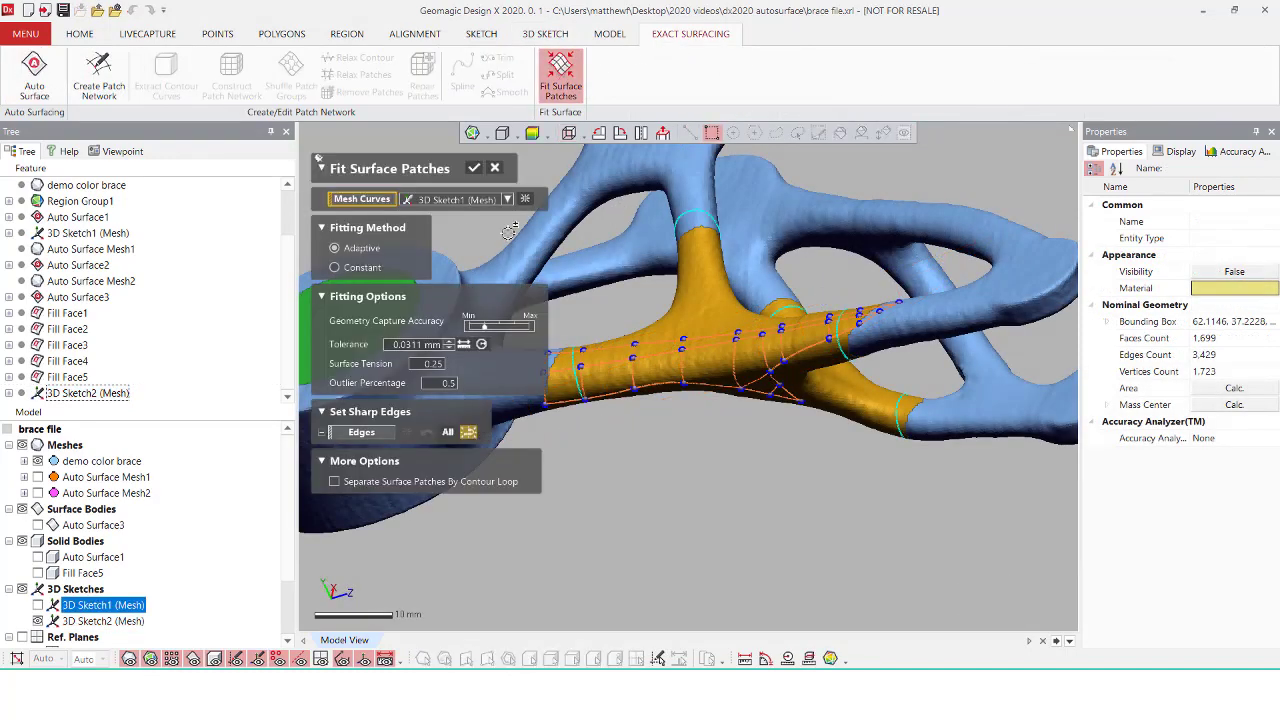
pyautogui.click(466, 200)
pyautogui.click(495, 218)
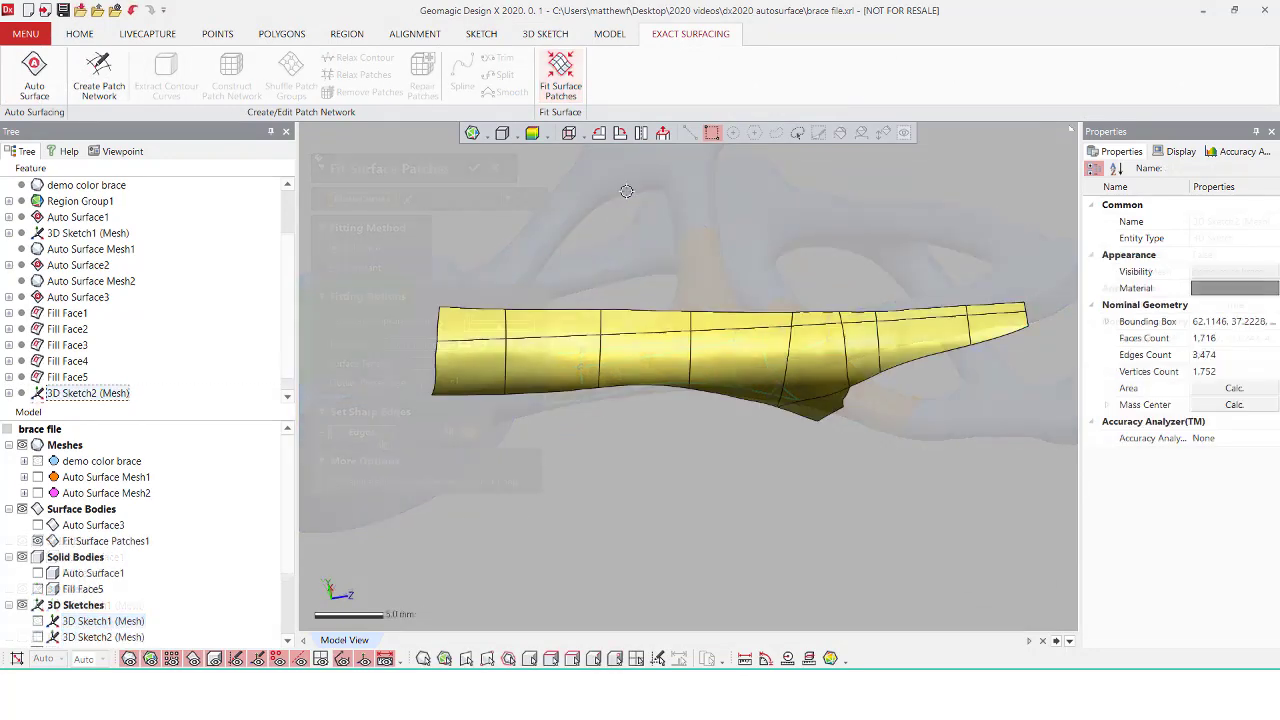
pyautogui.moveTo(690, 245); pyautogui.dragTo(611, 303, button='right')
pyautogui.click(37, 461)
pyautogui.scroll(-4, 665, 363)
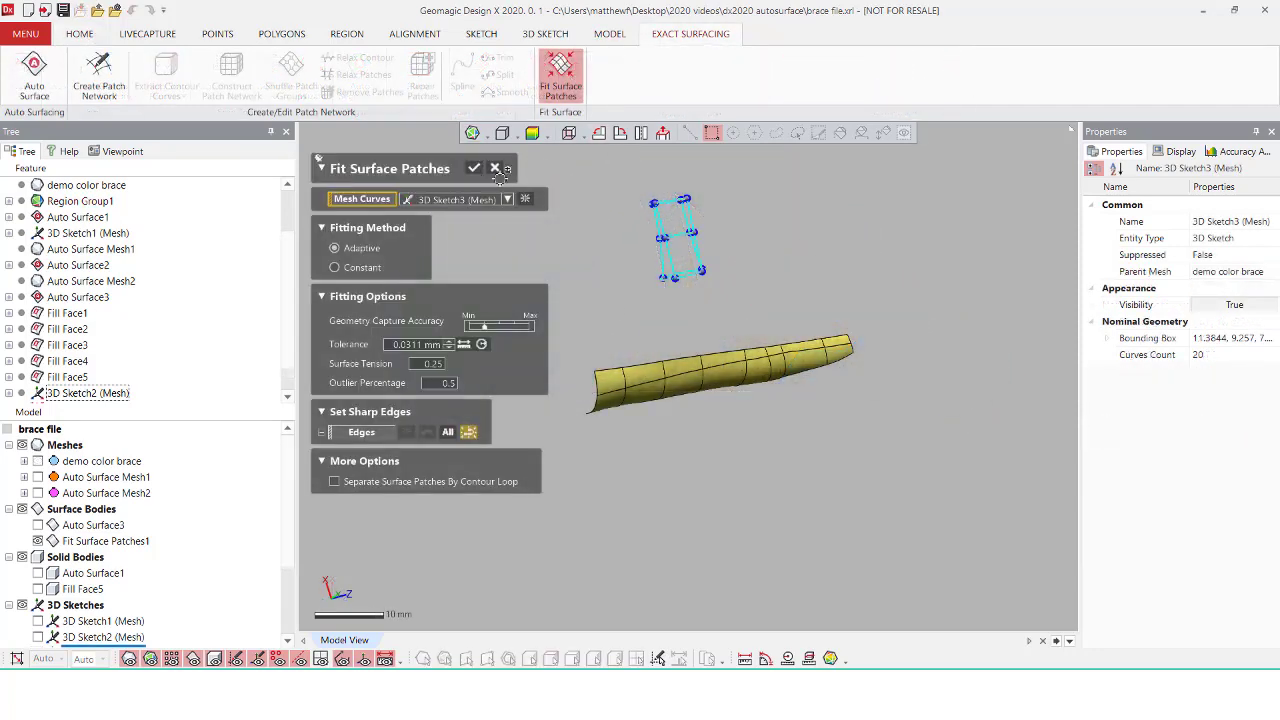
# Fit surface patches to the 3D Sketch3 (Mesh) curve network with adaptive fitting and check the deviation of both fitted patch bodies
pyautogui.click(474, 170)
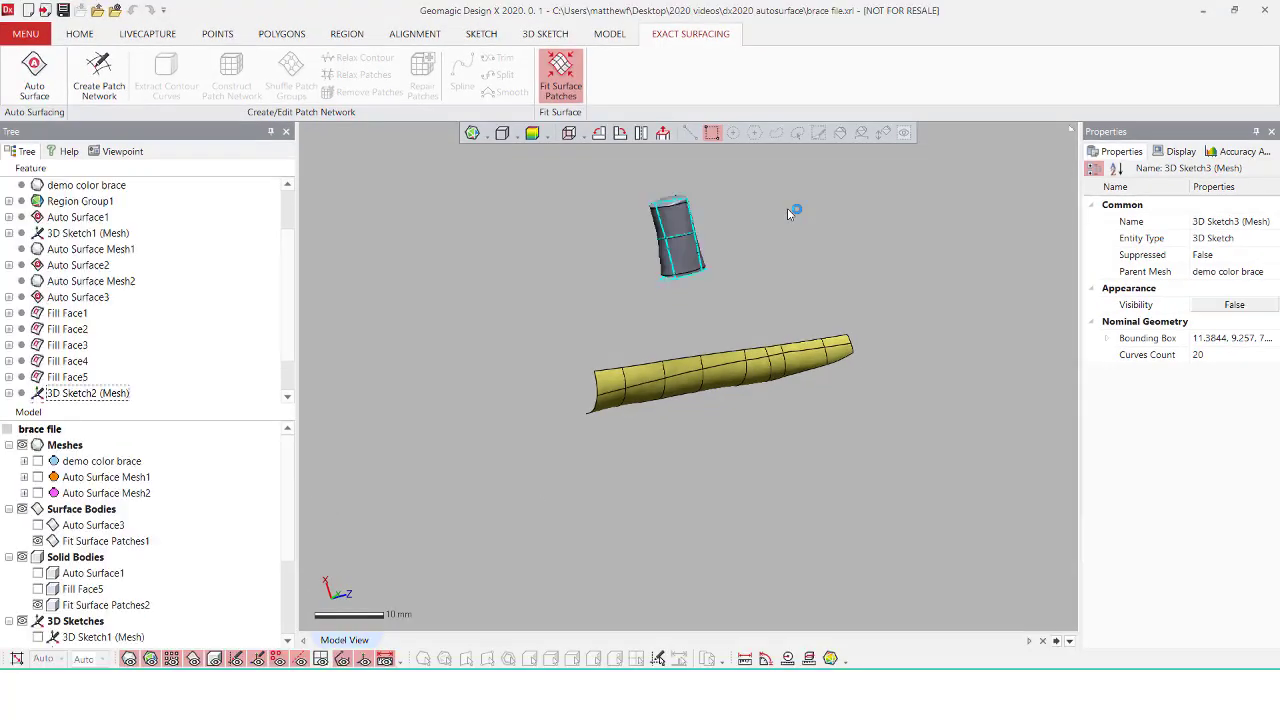
pyautogui.moveTo(788, 209)
pyautogui.mouseDown(button='right')
pyautogui.moveTo(780, 222)
pyautogui.moveTo(658, 242)
pyautogui.moveTo(700, 388)
pyautogui.moveTo(489, 260)
pyautogui.moveTo(674, 326)
pyautogui.moveTo(762, 398)
pyautogui.moveTo(849, 386)
pyautogui.moveTo(773, 390)
pyautogui.mouseUp(button='right')
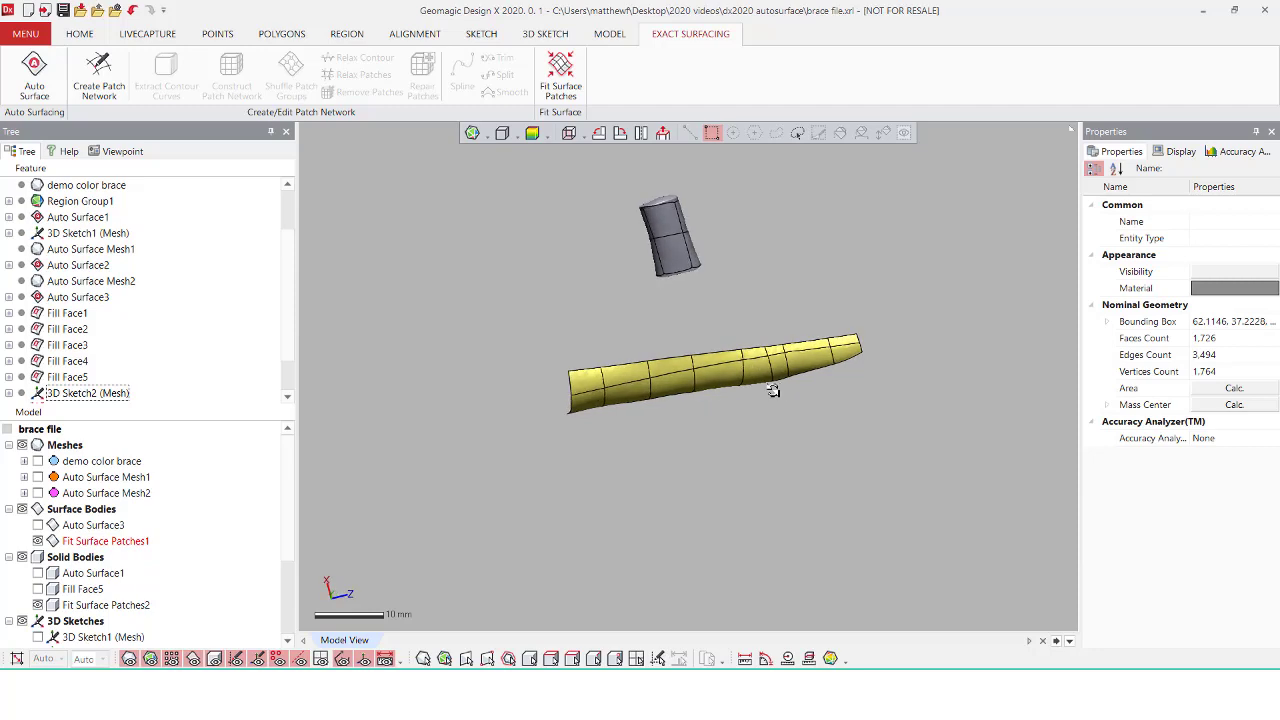
pyautogui.click(532, 133)
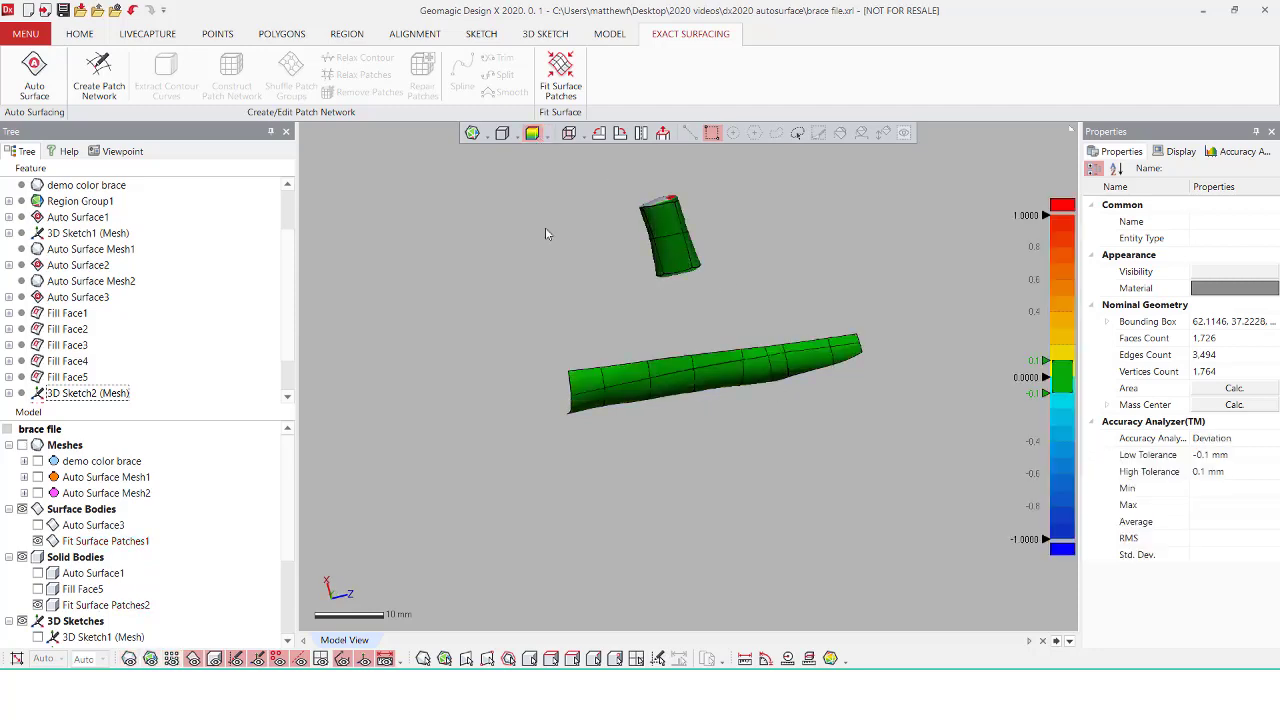
pyautogui.moveTo(589, 249); pyautogui.dragTo(474, 192, button='right')
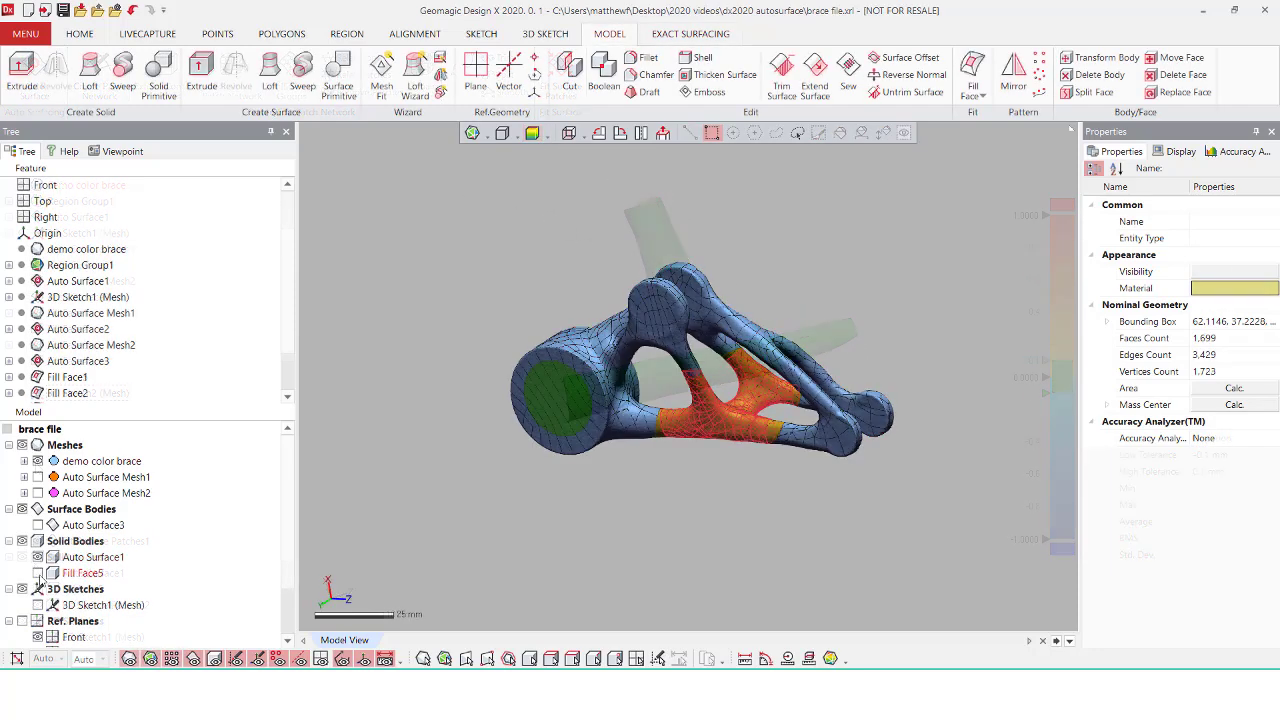
# Isolate the Fill Face5 solid body by hiding the demo color brace mesh and the Auto Surface1 body
pyautogui.click(38, 461)
pyautogui.moveTo(459, 459); pyautogui.dragTo(423, 478, button='right')
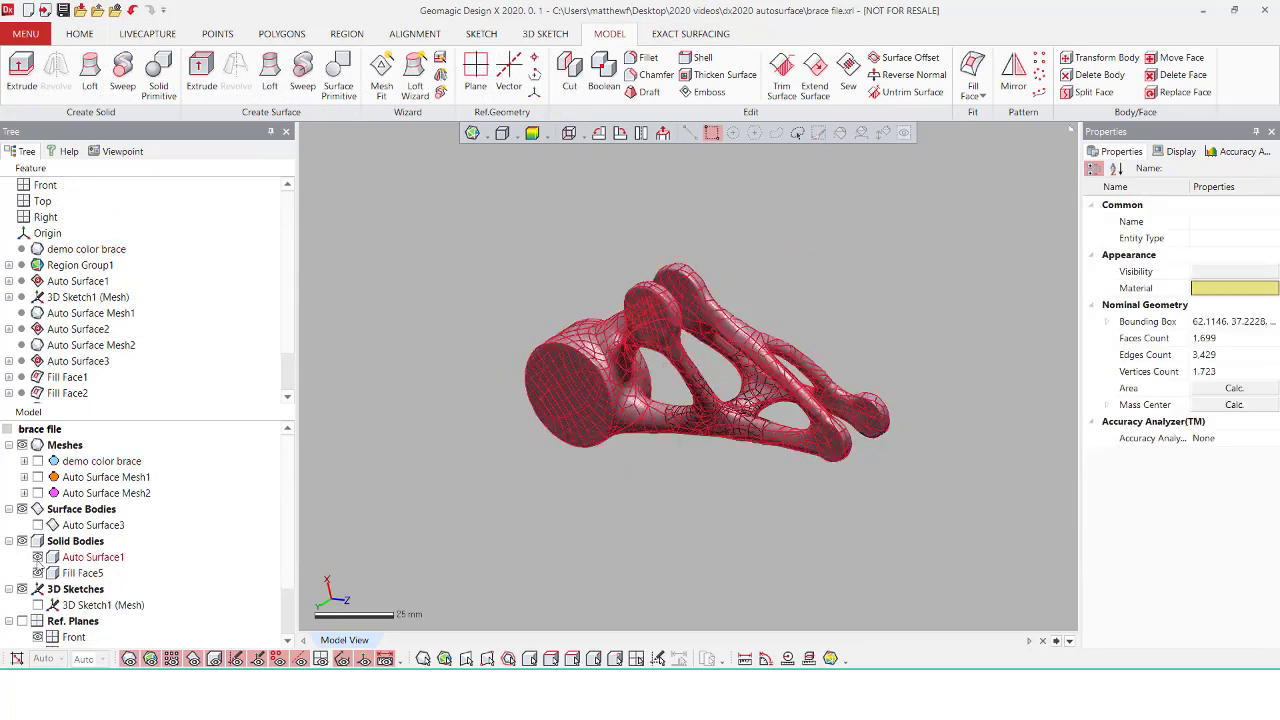
pyautogui.click(38, 557)
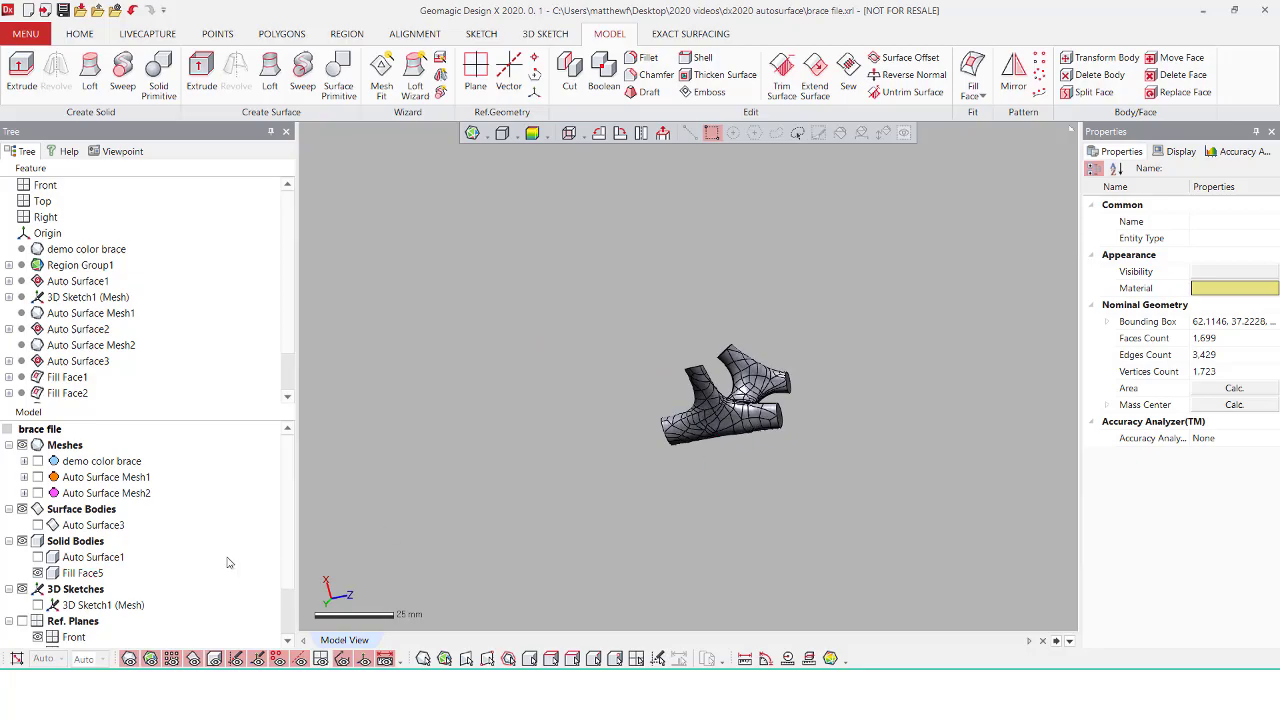